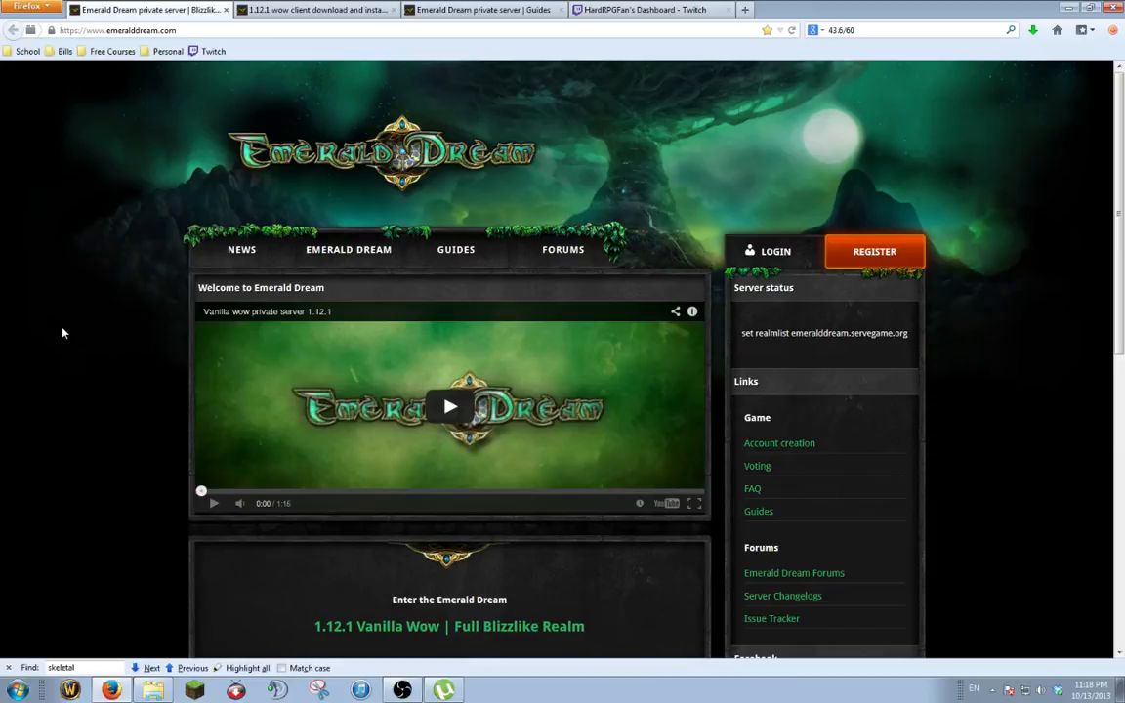
{"action": "scroll", "coordinate": [62, 333], "scroll_direction": "down", "scroll_amount": 3}
{"action": "scroll", "coordinate": [61, 332], "scroll_direction": "down", "scroll_amount": 3}
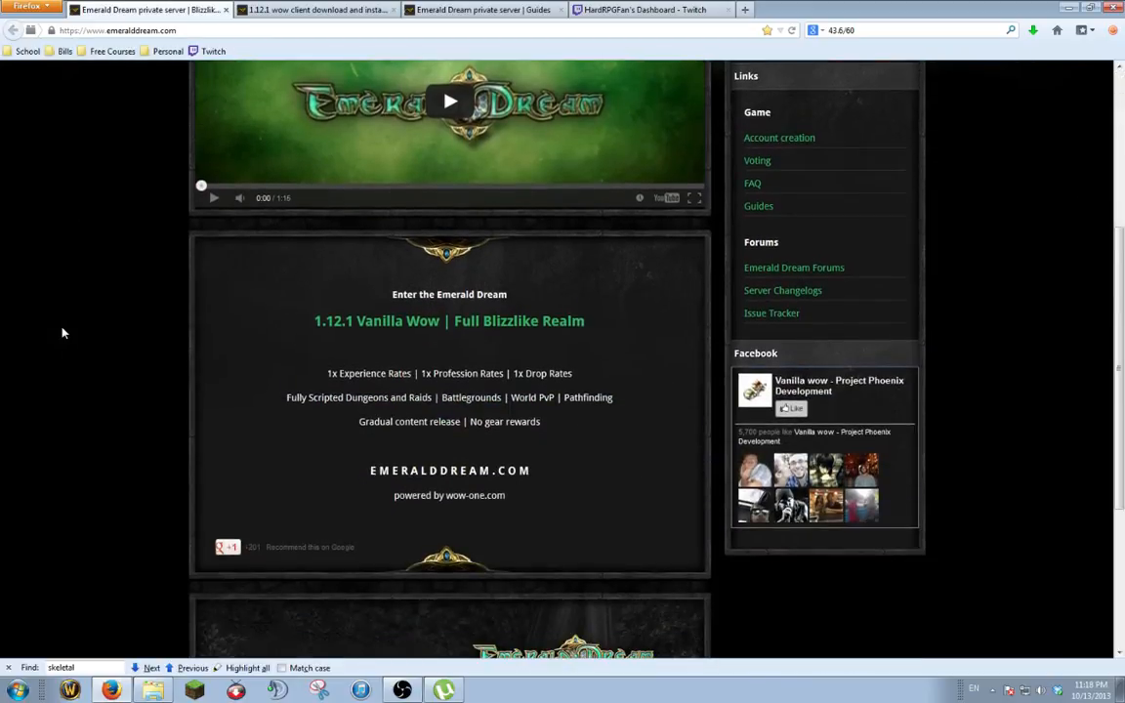
{"action": "scroll", "coordinate": [62, 333], "scroll_direction": "down", "scroll_amount": 2}
{"action": "scroll", "coordinate": [61, 333], "scroll_direction": "down", "scroll_amount": 2}
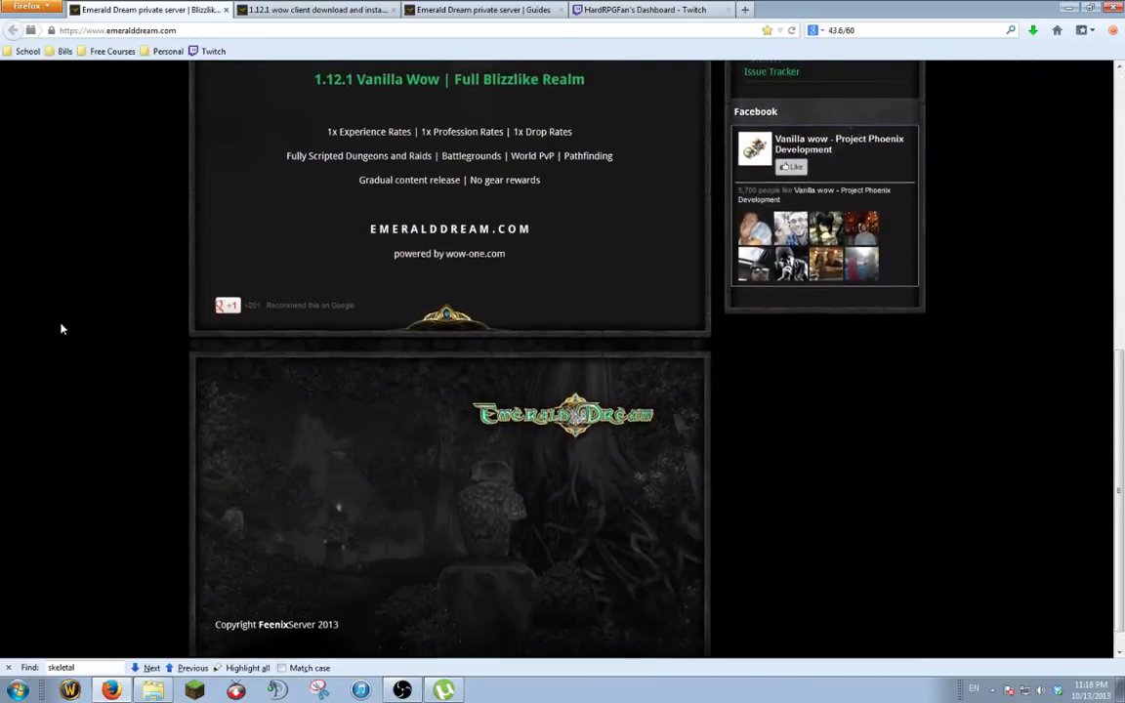
{"action": "scroll", "coordinate": [62, 329], "scroll_direction": "up", "scroll_amount": 1}
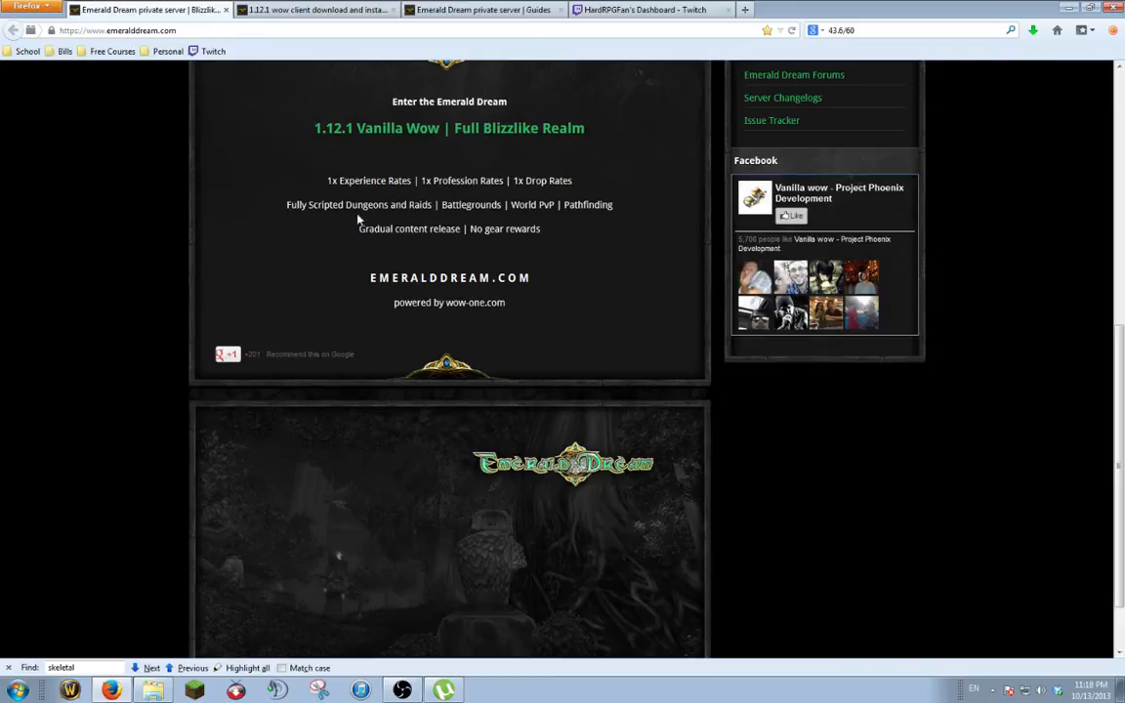
{"action": "scroll", "coordinate": [221, 219], "scroll_direction": "up", "scroll_amount": 4}
{"action": "scroll", "coordinate": [222, 218], "scroll_direction": "up", "scroll_amount": 2}
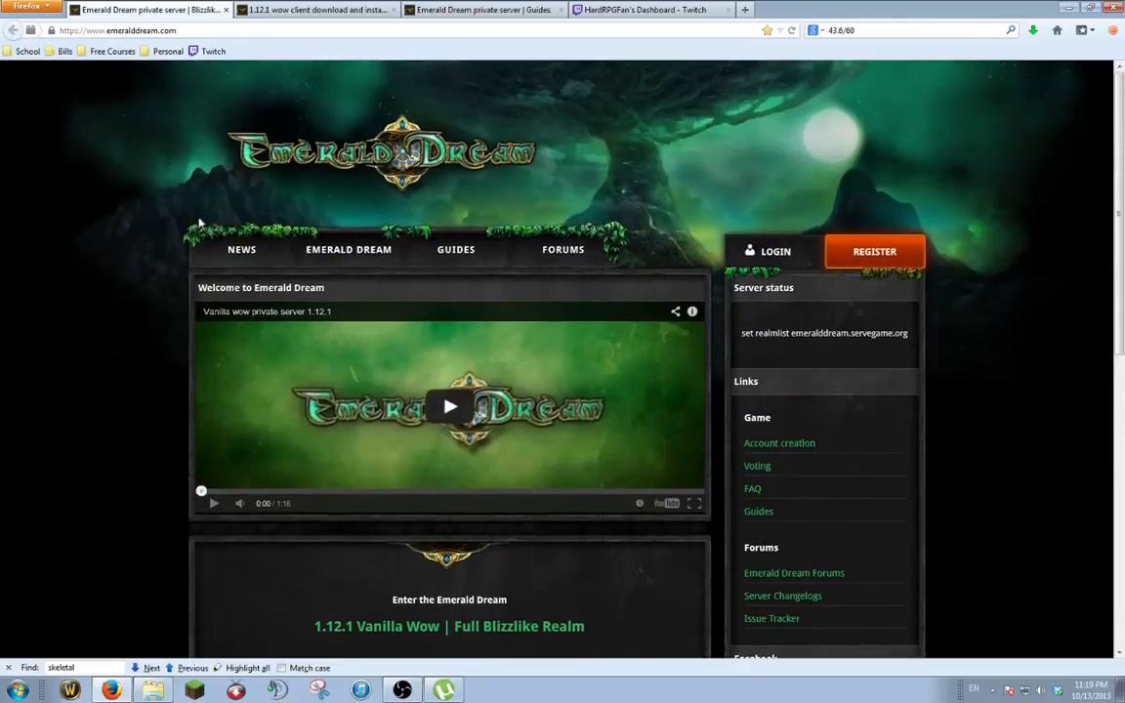
Look over the Guides page, then switch to the Feenix '1.12.1 wow client download and install' tutorial.
{"action": "left_click", "coordinate": [456, 249]}
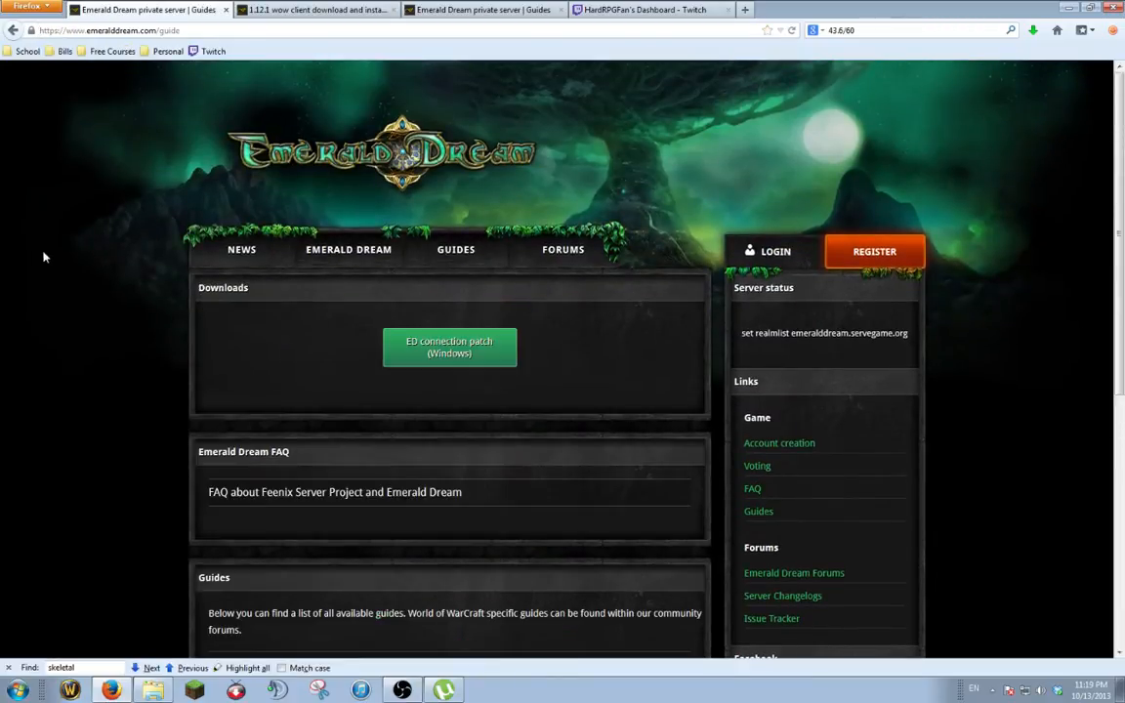
{"action": "scroll", "coordinate": [44, 257], "scroll_direction": "down", "scroll_amount": 3}
{"action": "scroll", "coordinate": [44, 257], "scroll_direction": "down", "scroll_amount": 3}
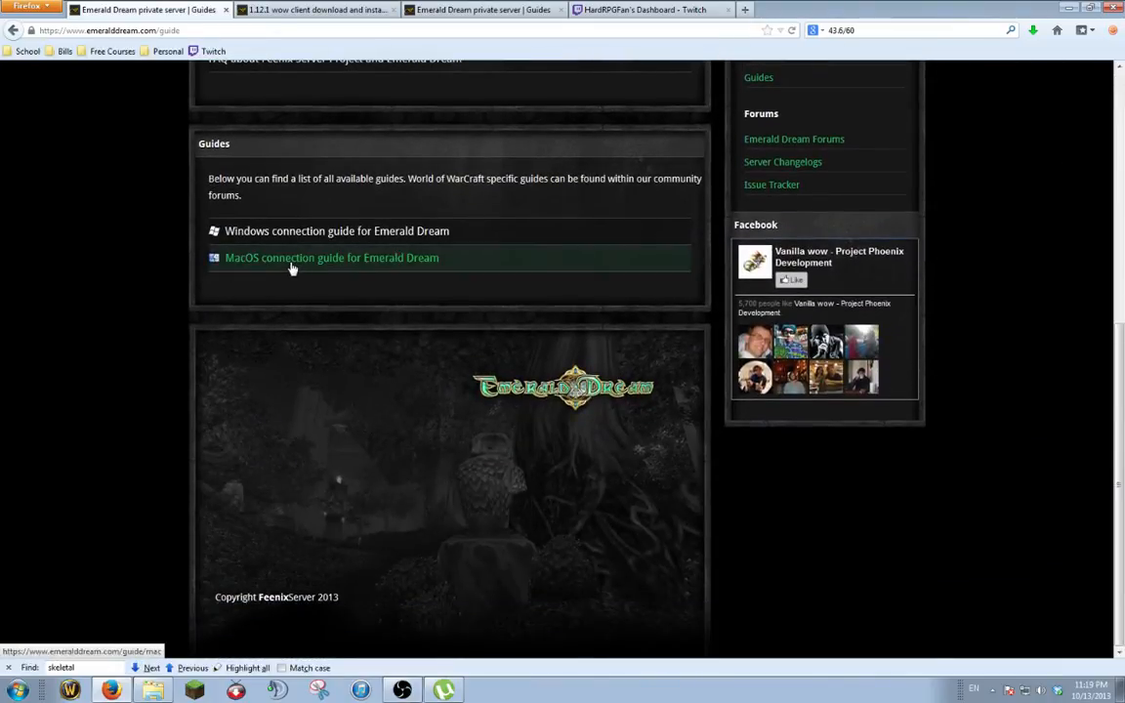
{"action": "scroll", "coordinate": [186, 253], "scroll_direction": "up", "scroll_amount": 1}
{"action": "scroll", "coordinate": [185, 252], "scroll_direction": "up", "scroll_amount": 3}
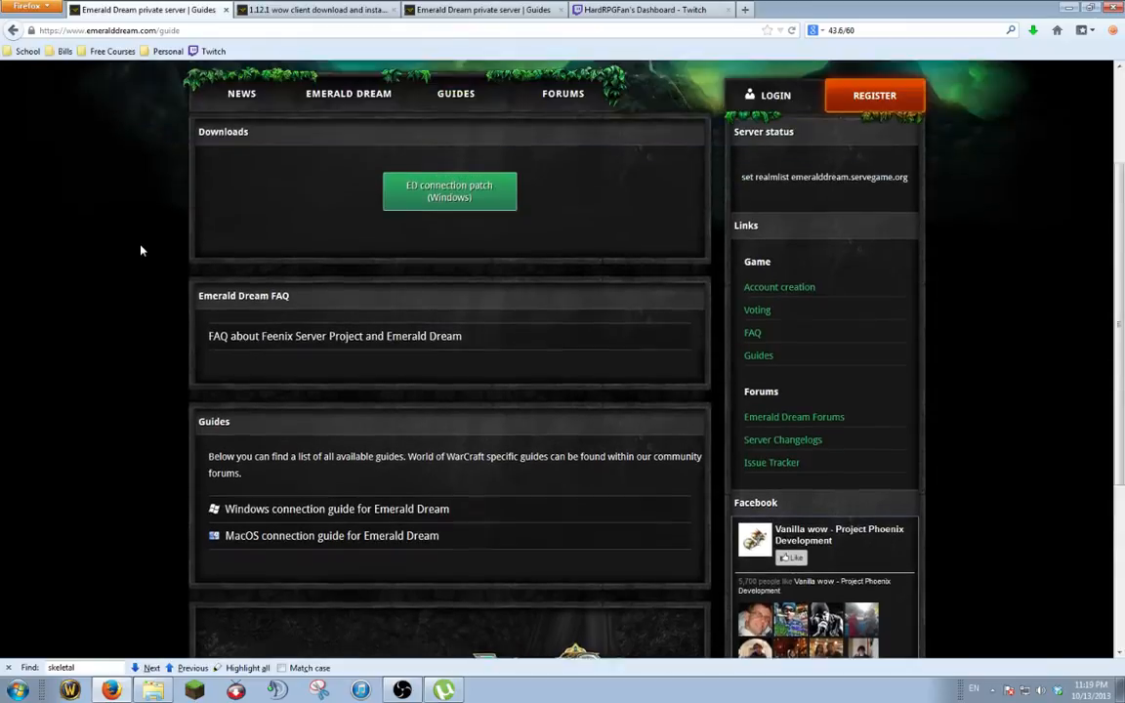
{"action": "scroll", "coordinate": [126, 218], "scroll_direction": "up", "scroll_amount": 3}
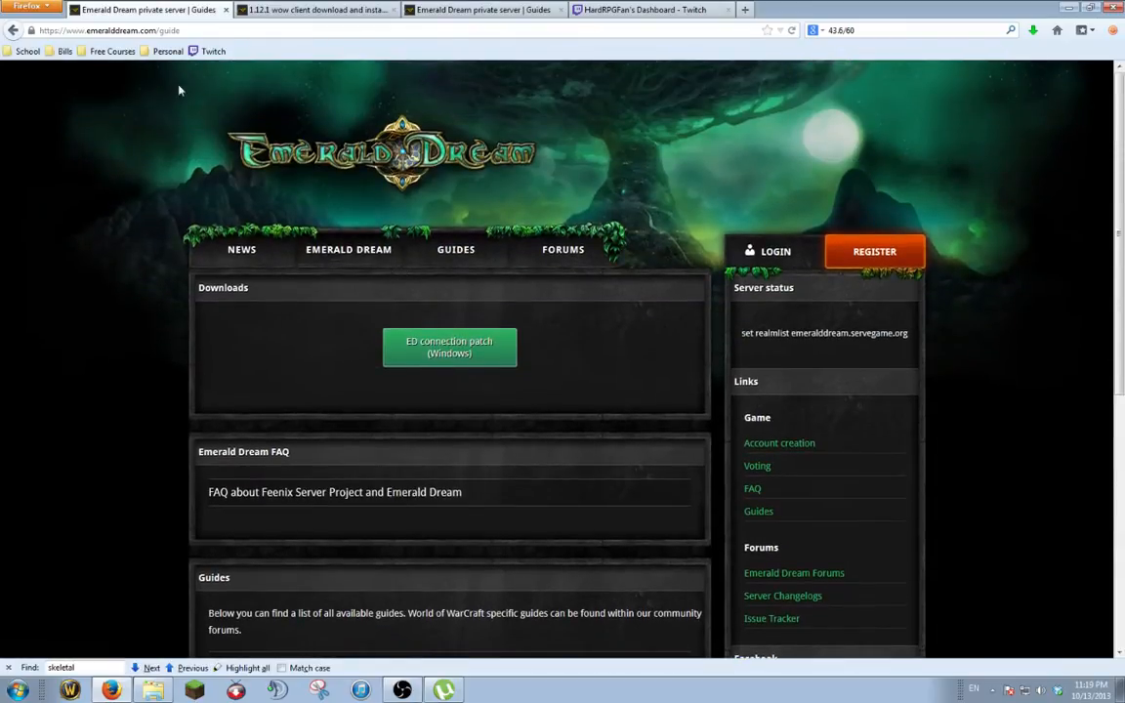
{"action": "left_click", "coordinate": [313, 10]}
{"action": "scroll", "coordinate": [70, 228], "scroll_direction": "up", "scroll_amount": 2}
{"action": "scroll", "coordinate": [70, 229], "scroll_direction": "up", "scroll_amount": 2}
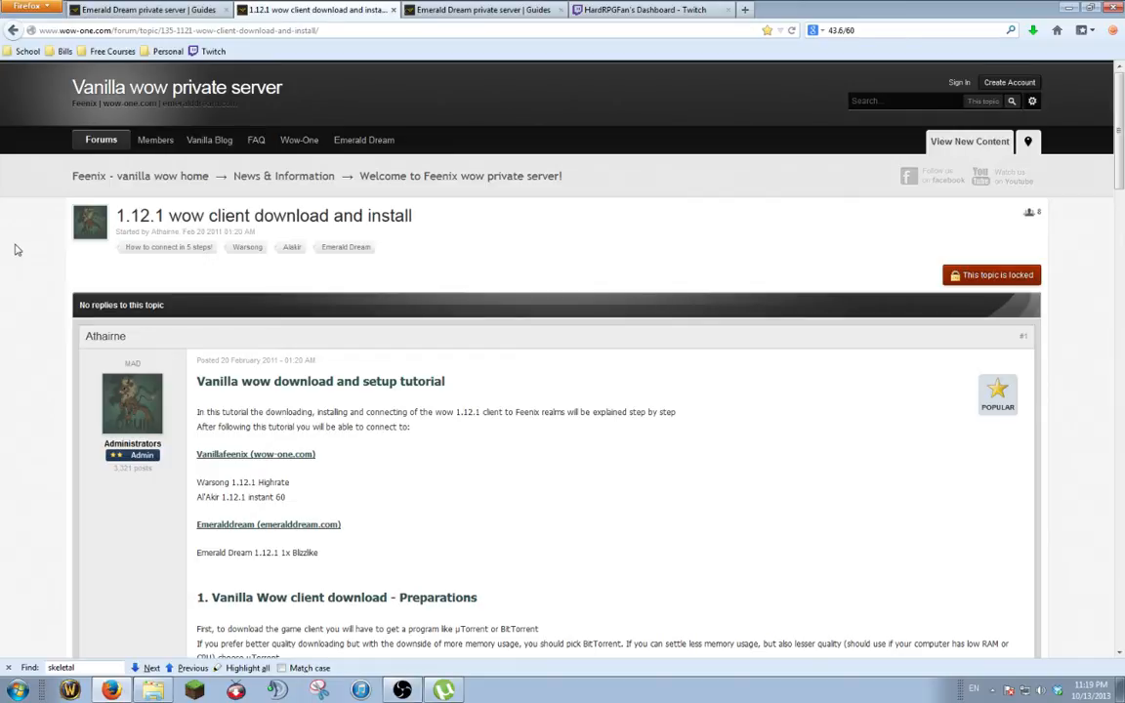
{"action": "scroll", "coordinate": [15, 249], "scroll_direction": "down", "scroll_amount": 2}
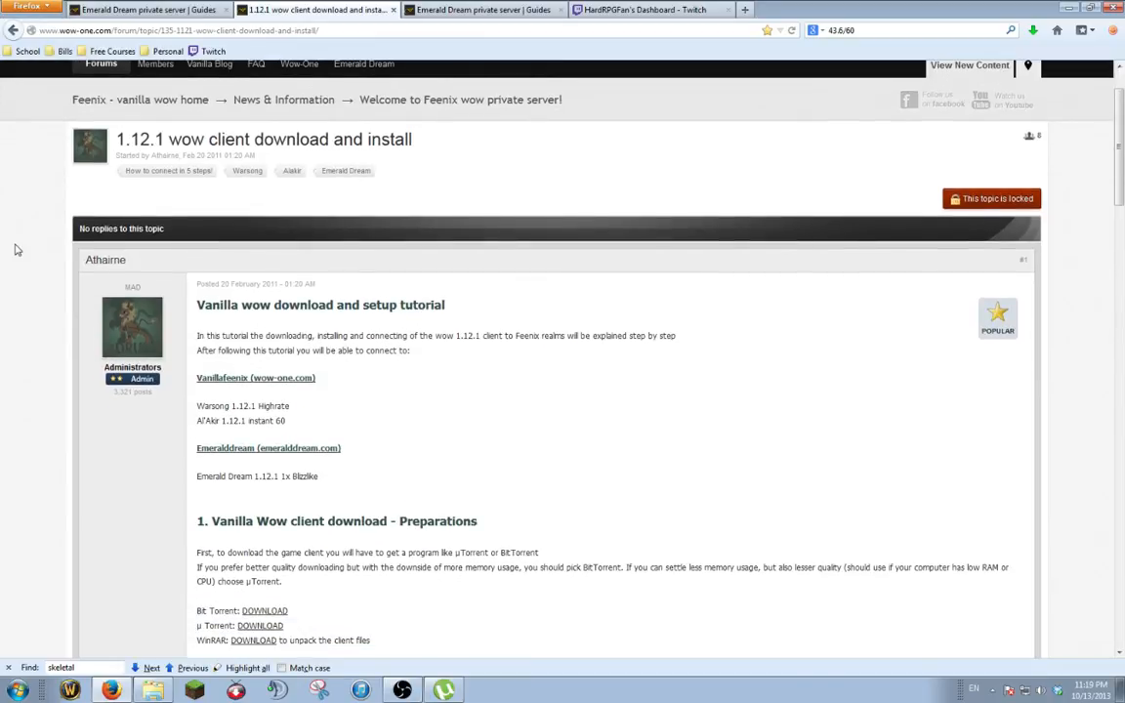
{"action": "scroll", "coordinate": [14, 249], "scroll_direction": "down", "scroll_amount": 4}
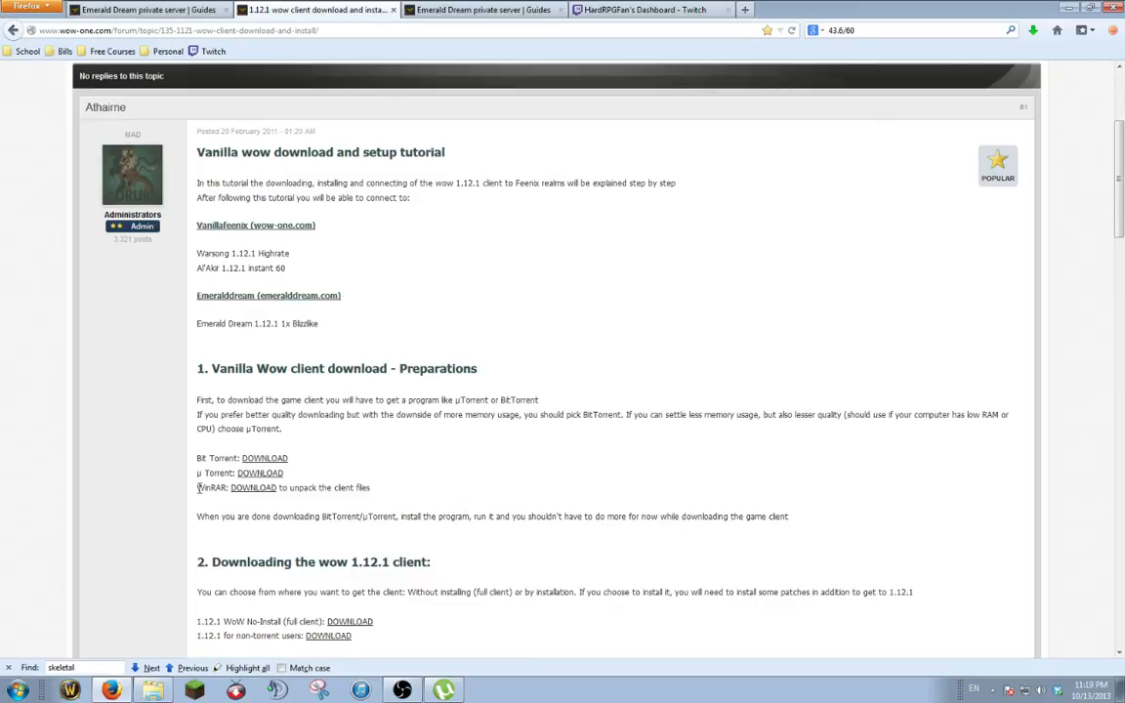
Highlight the WinRAR and µTorrent requirements, then the '1.12.1 WoW No-Install (full client): DOWNLOAD' line.
{"action": "left_click_drag", "start_coordinate": [197, 487], "coordinate": [227, 488]}
{"action": "scroll", "coordinate": [169, 475], "scroll_direction": "down", "scroll_amount": 3}
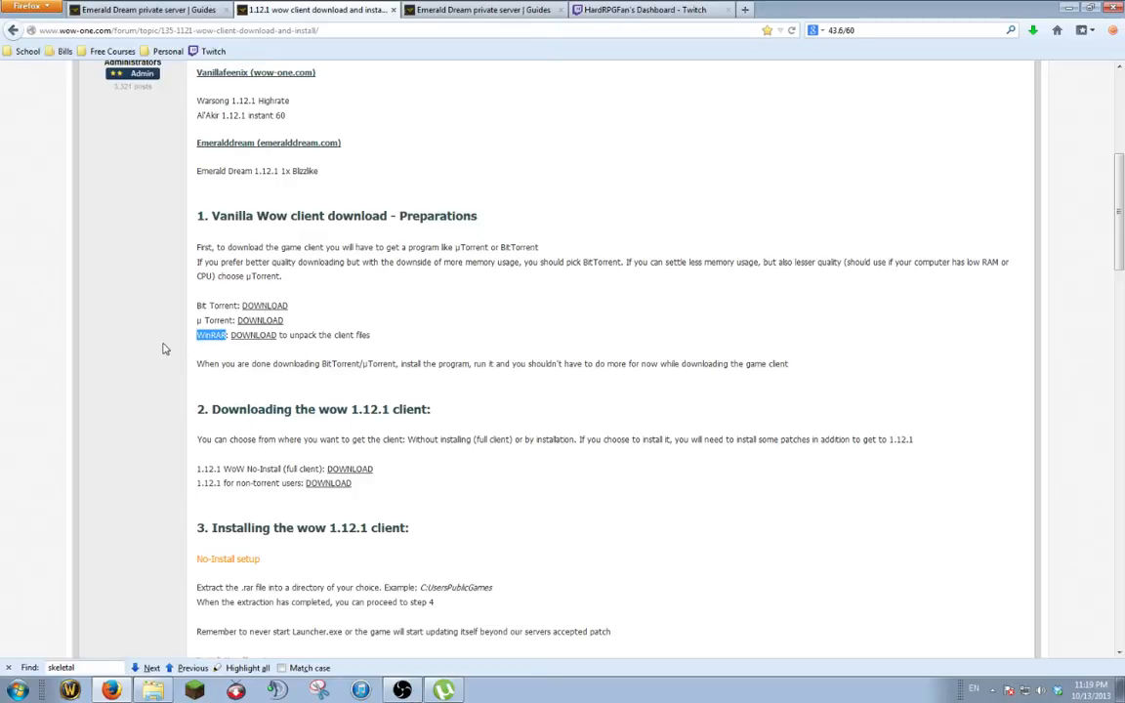
{"action": "left_click_drag", "start_coordinate": [195, 320], "coordinate": [232, 322]}
{"action": "scroll", "coordinate": [180, 340], "scroll_direction": "down", "scroll_amount": 3}
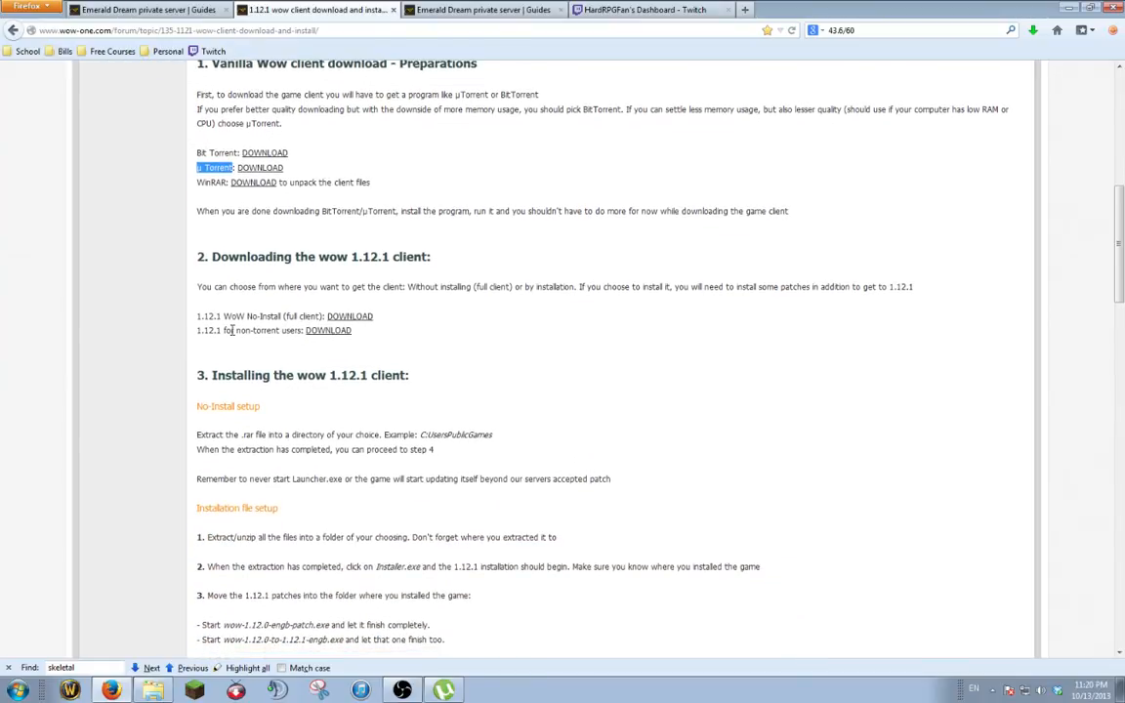
{"action": "left_click", "coordinate": [197, 320]}
{"action": "left_click_drag", "start_coordinate": [197, 317], "coordinate": [381, 322]}
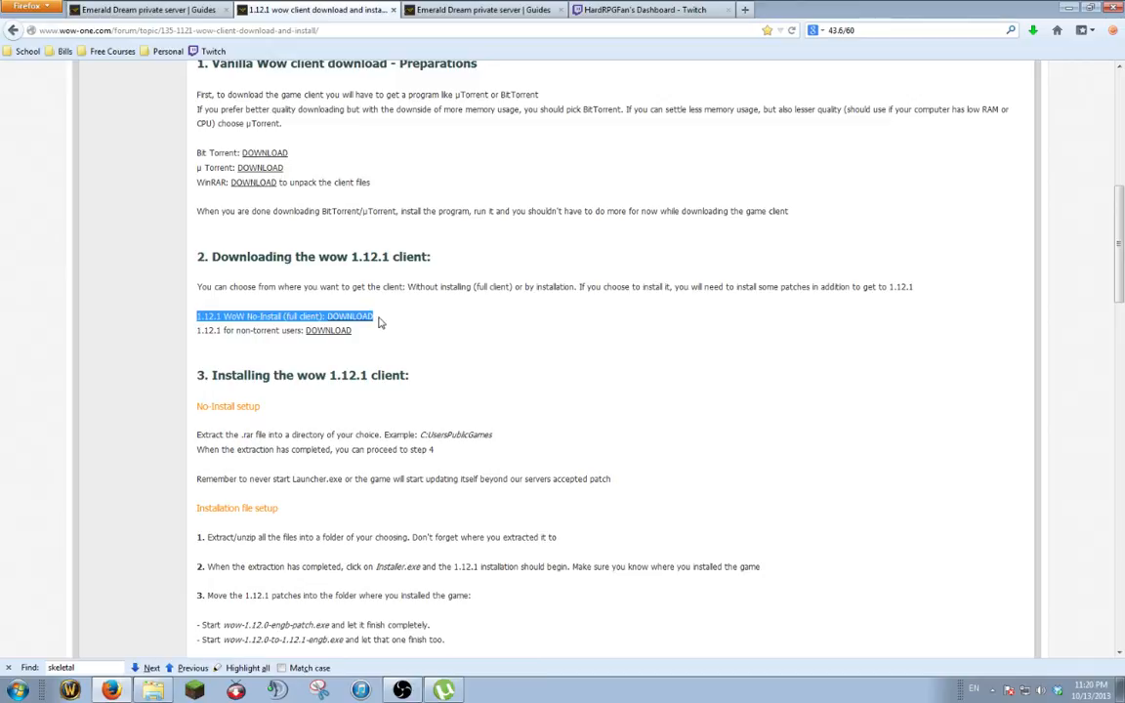
Try the non-torrent download, dismiss its failed page, and download the No-Install full client torrent.
{"action": "left_click", "coordinate": [328, 330]}
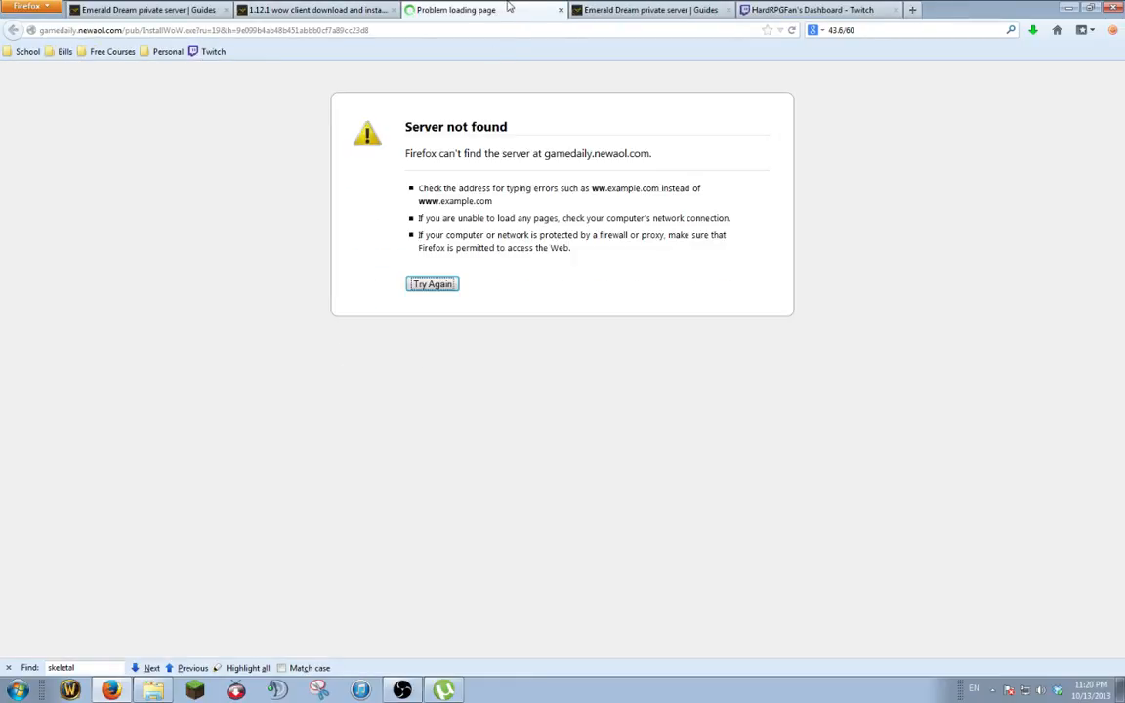
{"action": "left_click", "coordinate": [559, 9]}
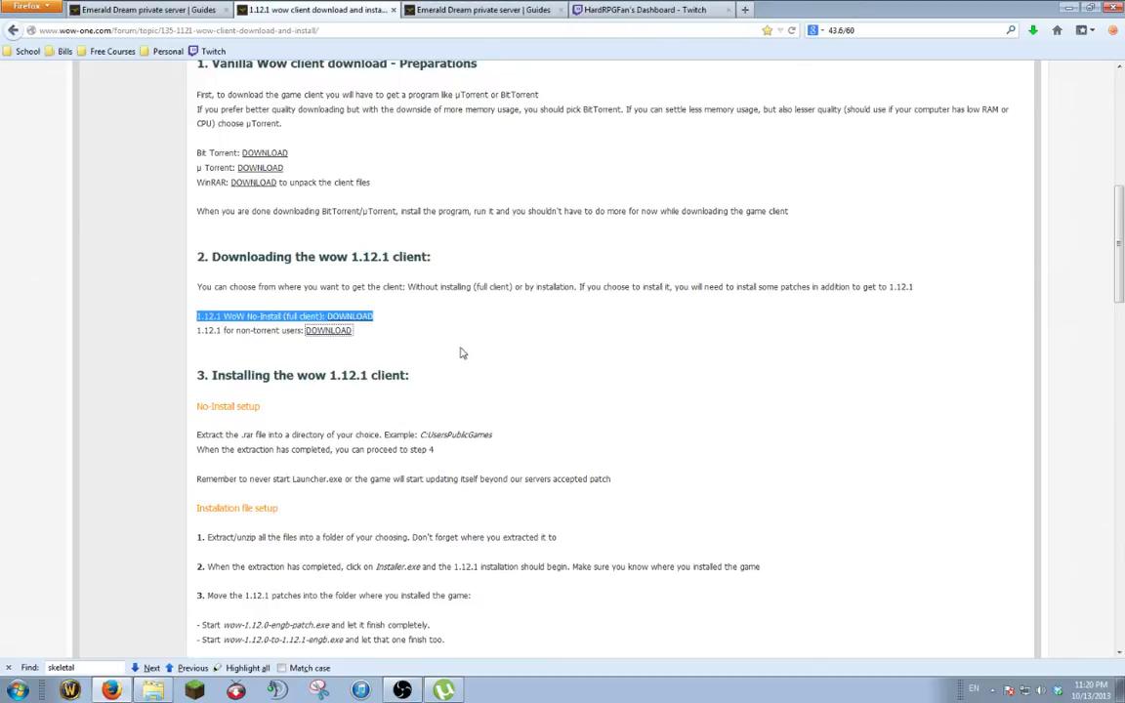
{"action": "left_click", "coordinate": [361, 316]}
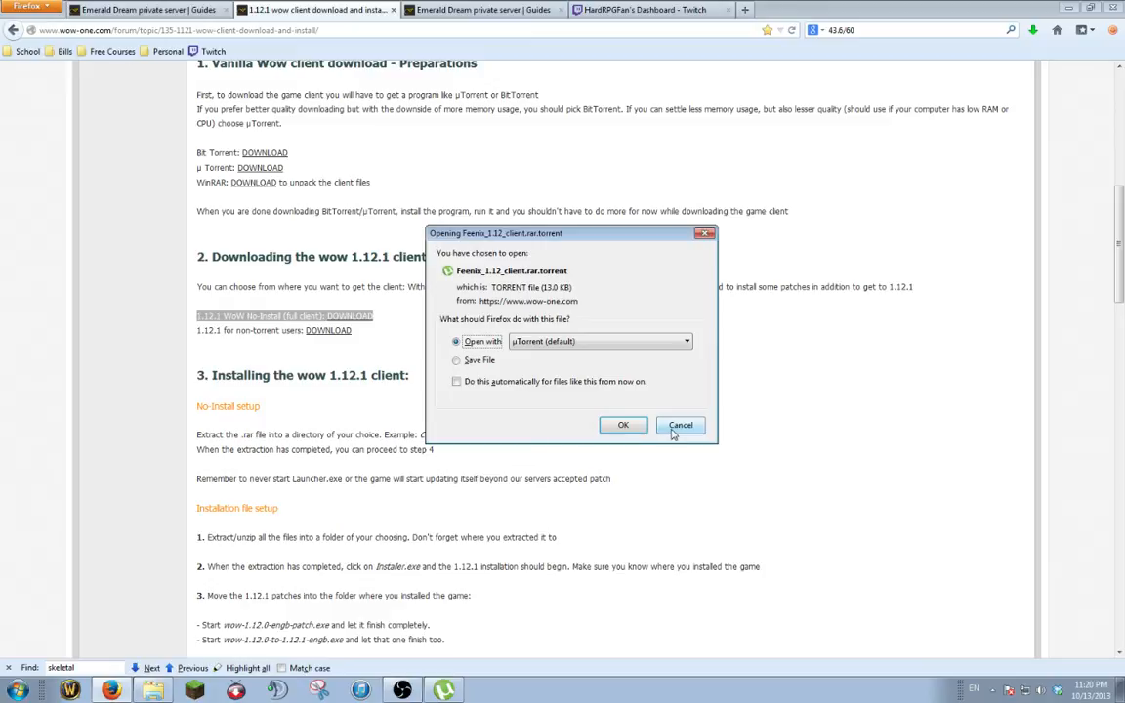
Open Feenix_1.12_client.rar.torrent in µTorrent, declining to reload trackers for the finished 5.07 GB download.
{"action": "left_click", "coordinate": [623, 424]}
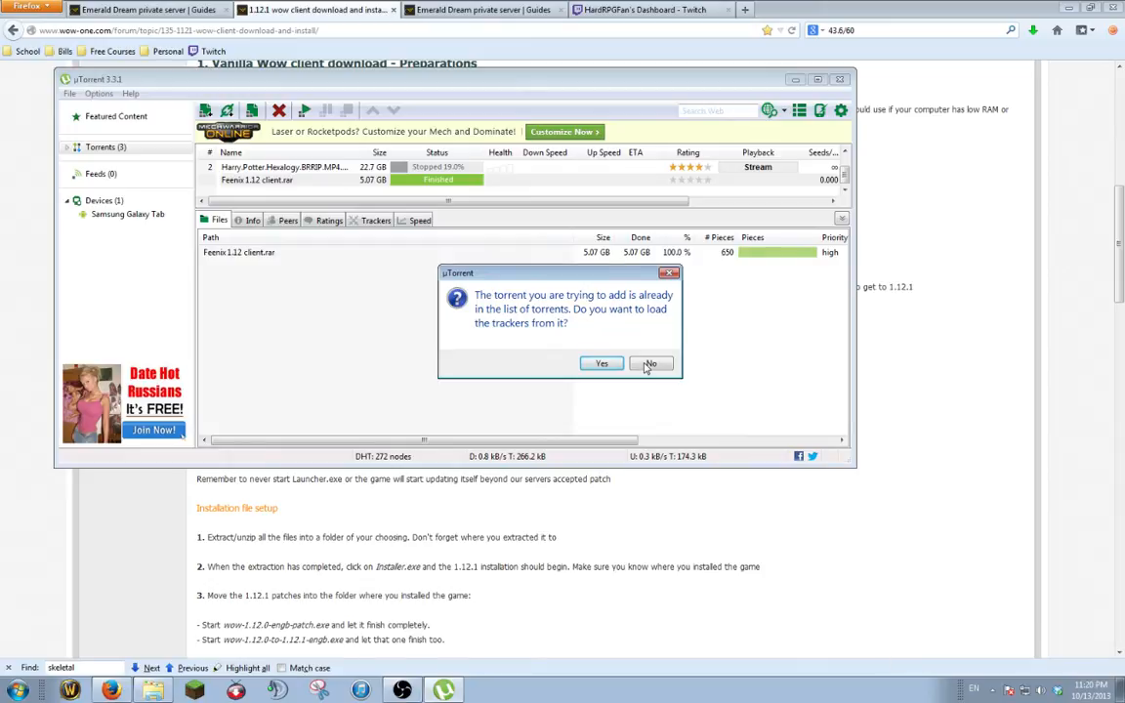
{"action": "left_click", "coordinate": [650, 364]}
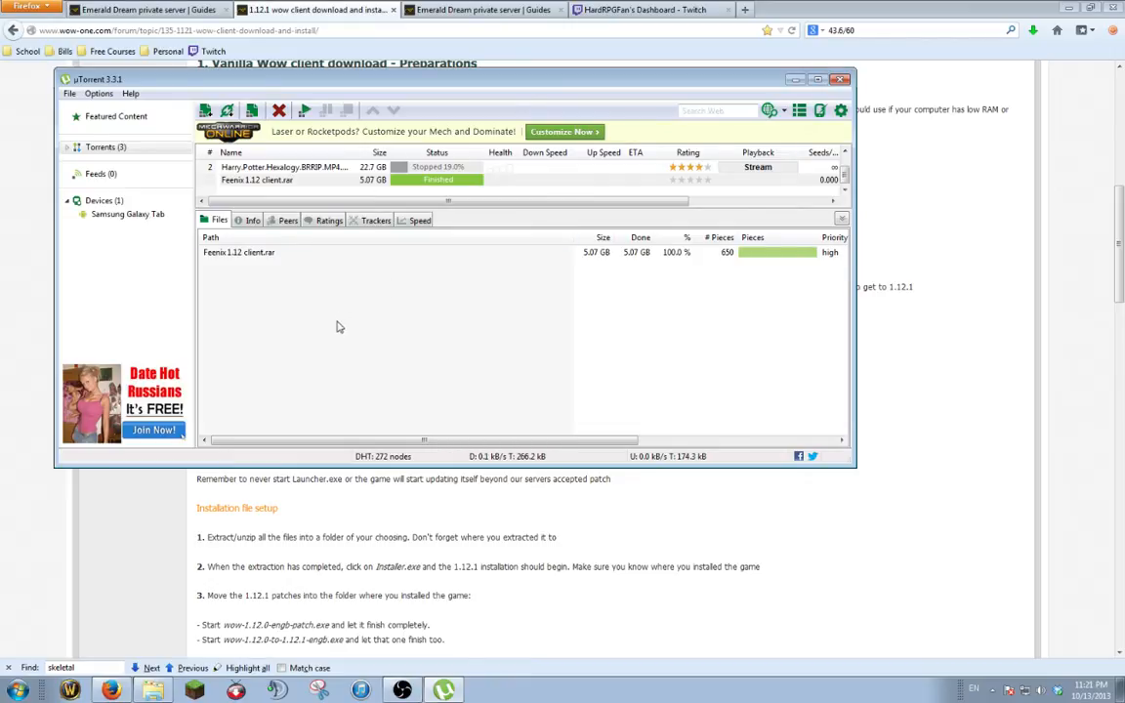
Bring the tutorial back in front and highlight its WinRAR download line before the installation steps.
{"action": "left_click", "coordinate": [155, 510]}
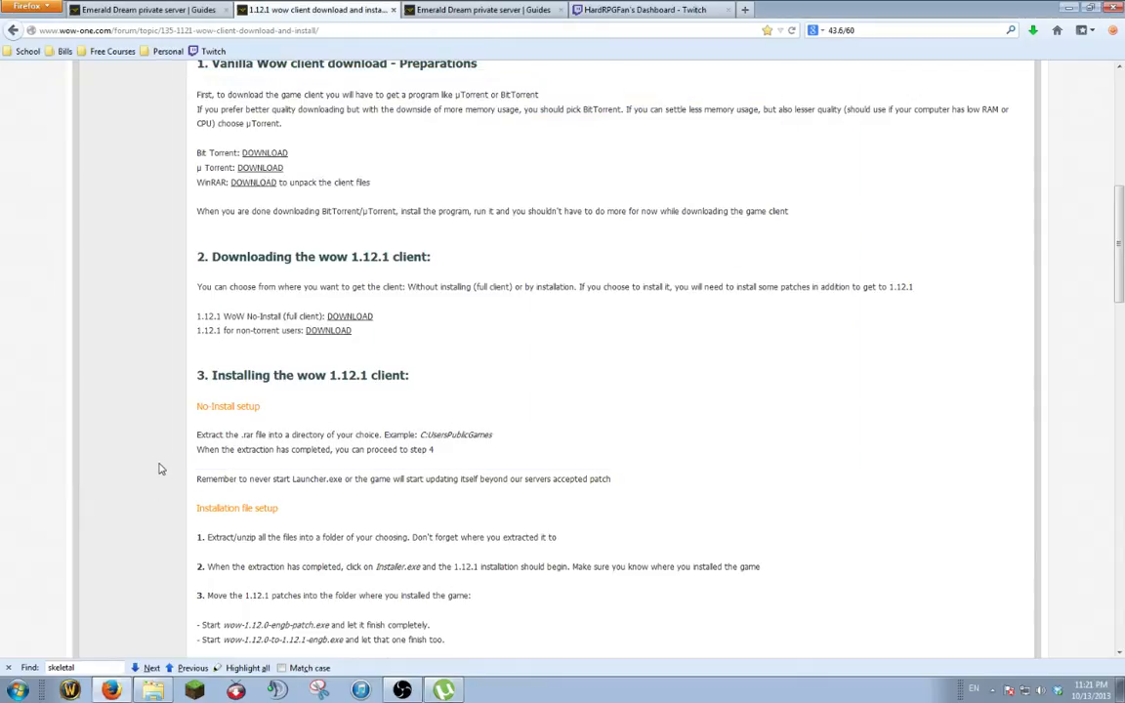
{"action": "scroll", "coordinate": [155, 488], "scroll_direction": "down", "scroll_amount": 2}
{"action": "scroll", "coordinate": [158, 478], "scroll_direction": "down", "scroll_amount": 2}
{"action": "scroll", "coordinate": [161, 469], "scroll_direction": "down", "scroll_amount": 2}
{"action": "scroll", "coordinate": [161, 468], "scroll_direction": "down", "scroll_amount": 1}
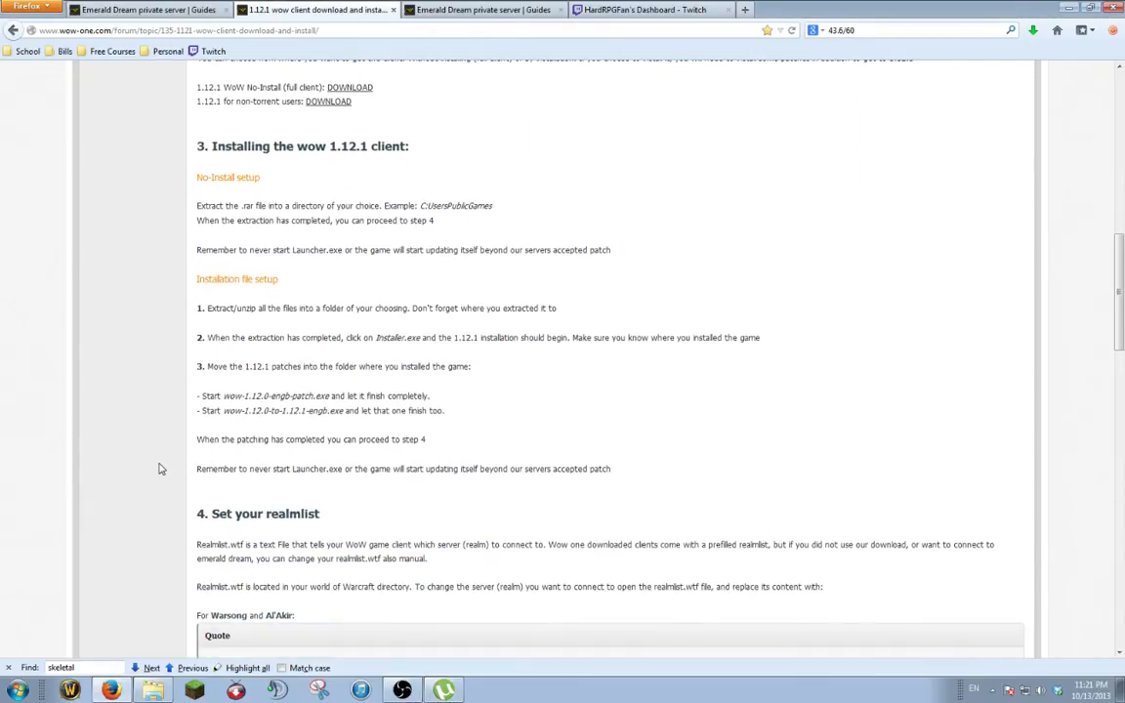
{"action": "scroll", "coordinate": [161, 469], "scroll_direction": "up", "scroll_amount": 2}
{"action": "scroll", "coordinate": [161, 469], "scroll_direction": "up", "scroll_amount": 1}
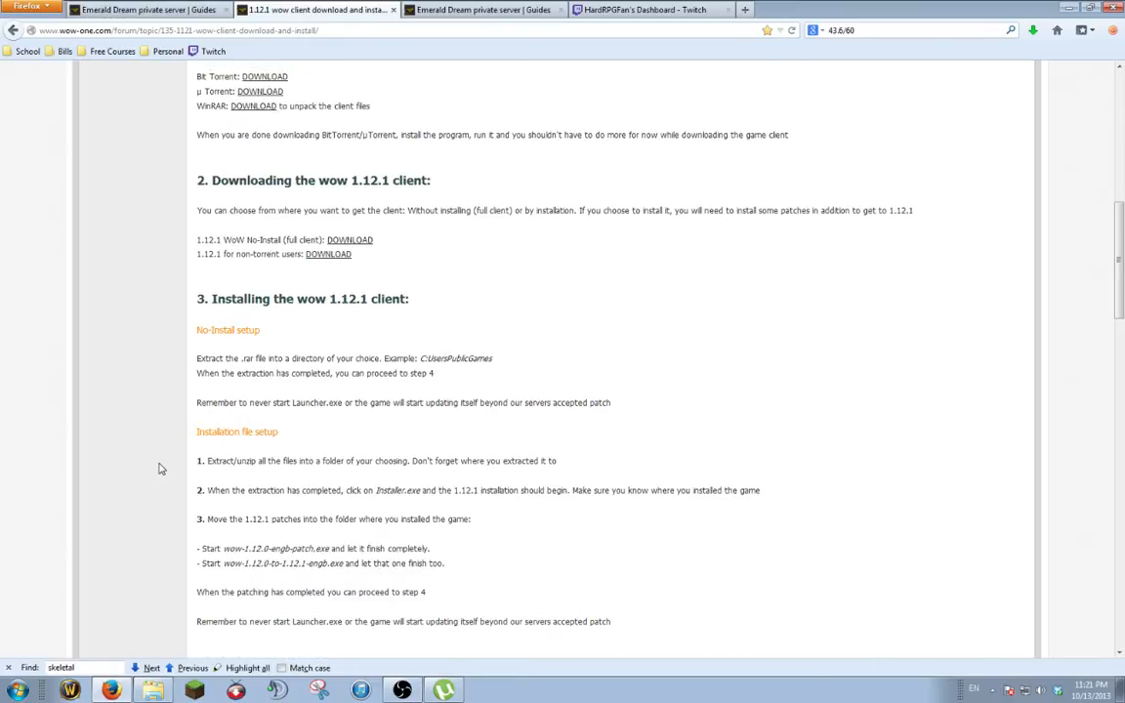
{"action": "scroll", "coordinate": [161, 469], "scroll_direction": "up", "scroll_amount": 4}
{"action": "scroll", "coordinate": [161, 469], "scroll_direction": "down", "scroll_amount": 2}
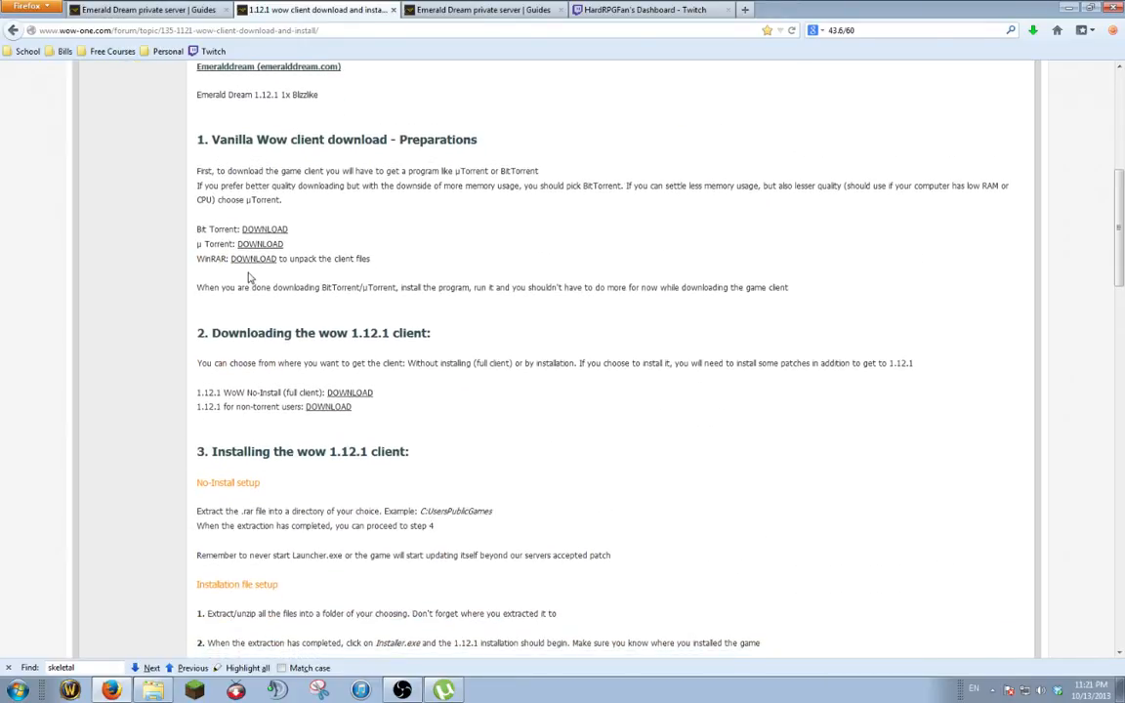
{"action": "left_click_drag", "start_coordinate": [197, 259], "coordinate": [370, 259]}
{"action": "mouse_move", "coordinate": [196, 259]}
{"action": "left_mouse_down"}
{"action": "mouse_move", "coordinate": [298, 261]}
{"action": "mouse_move", "coordinate": [265, 272]}
{"action": "left_mouse_up"}
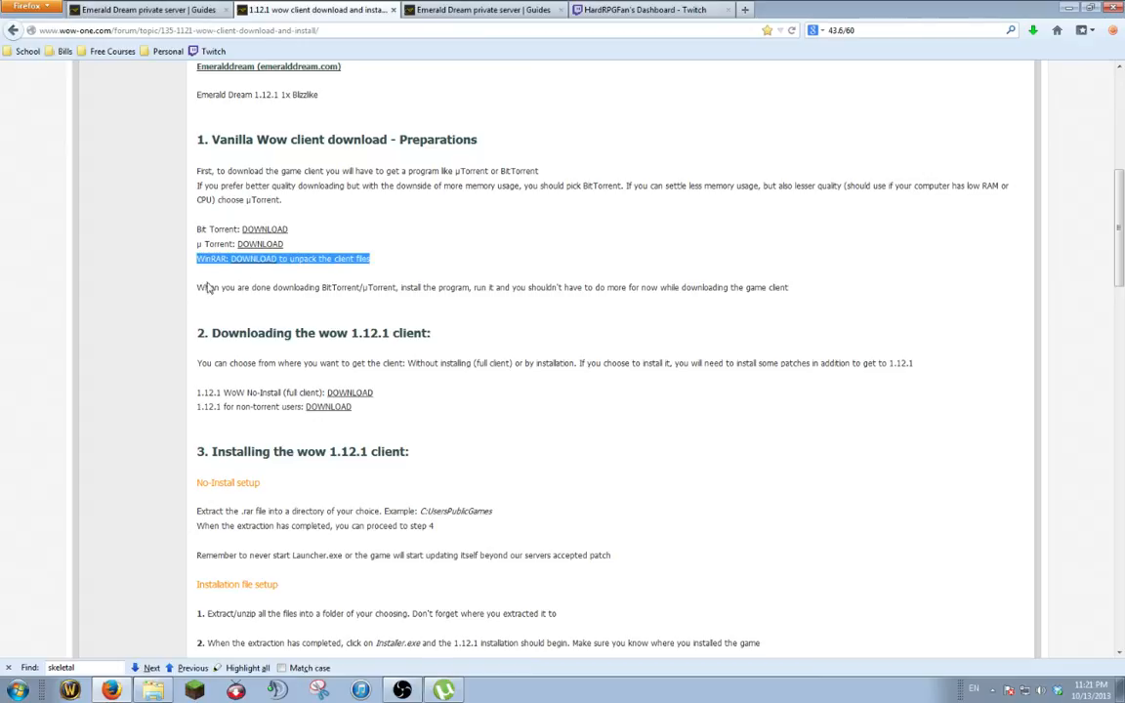
{"action": "scroll", "coordinate": [201, 291], "scroll_direction": "down", "scroll_amount": 4}
{"action": "scroll", "coordinate": [195, 297], "scroll_direction": "down", "scroll_amount": 3}
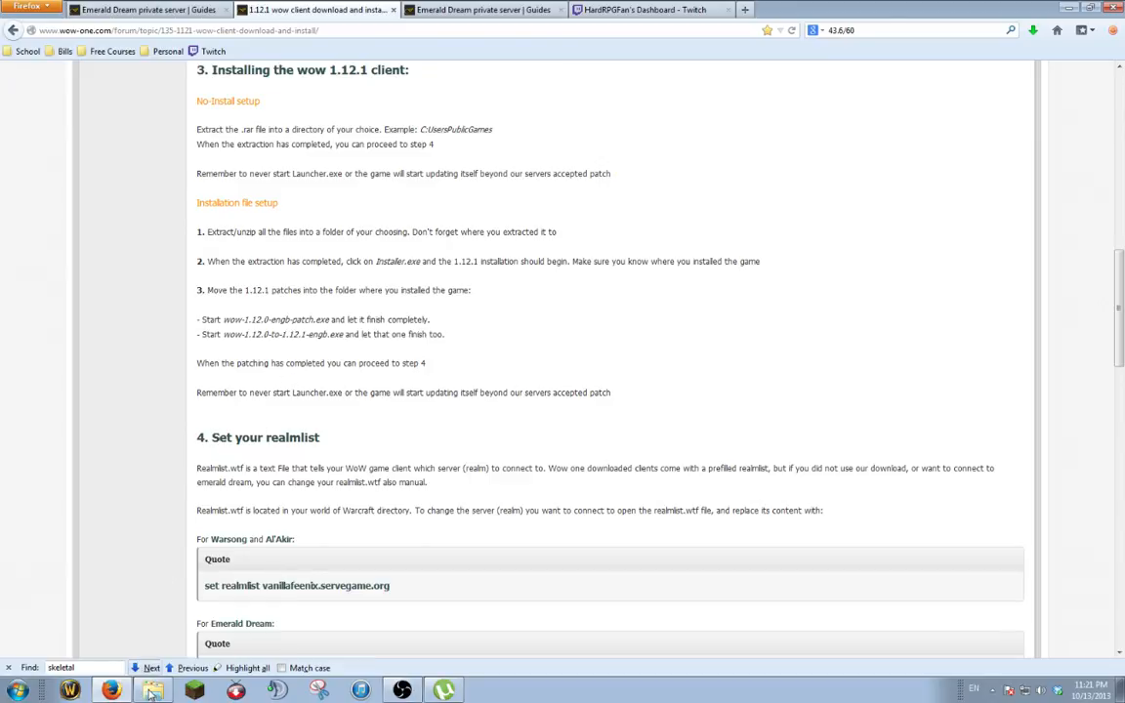
Show the Downloads folder and bring up the extract actions for the Feenix 1.12 client archive.
{"action": "left_click", "coordinate": [152, 692]}
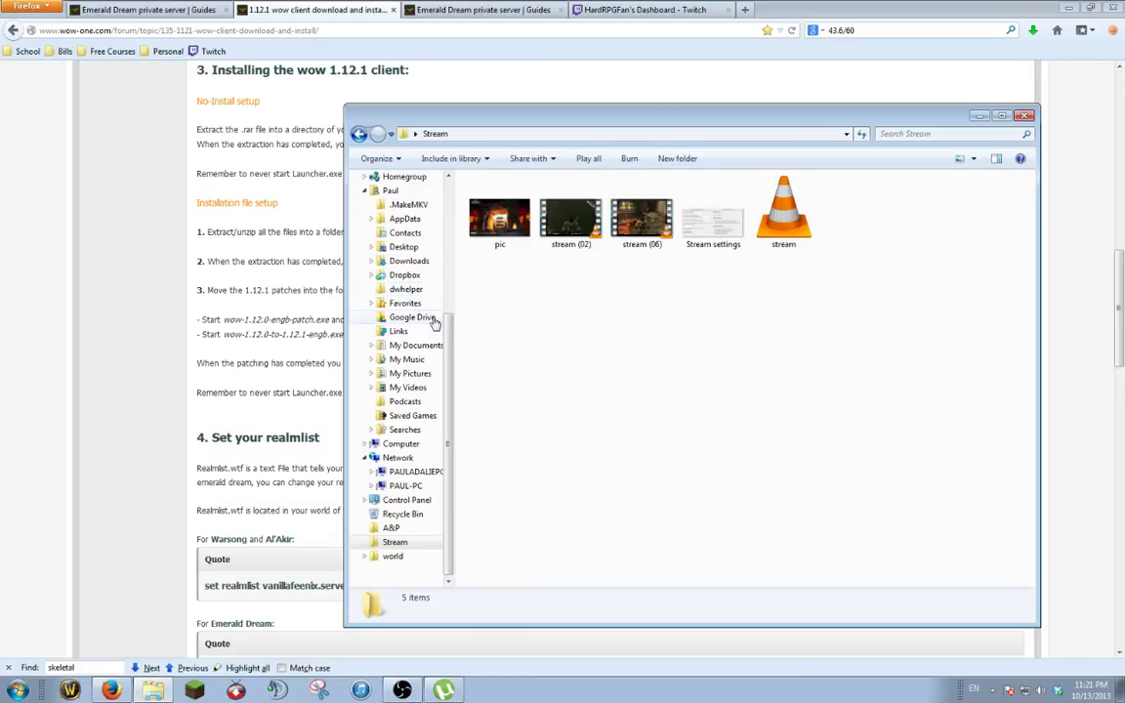
{"action": "scroll", "coordinate": [410, 322], "scroll_direction": "up", "scroll_amount": 5}
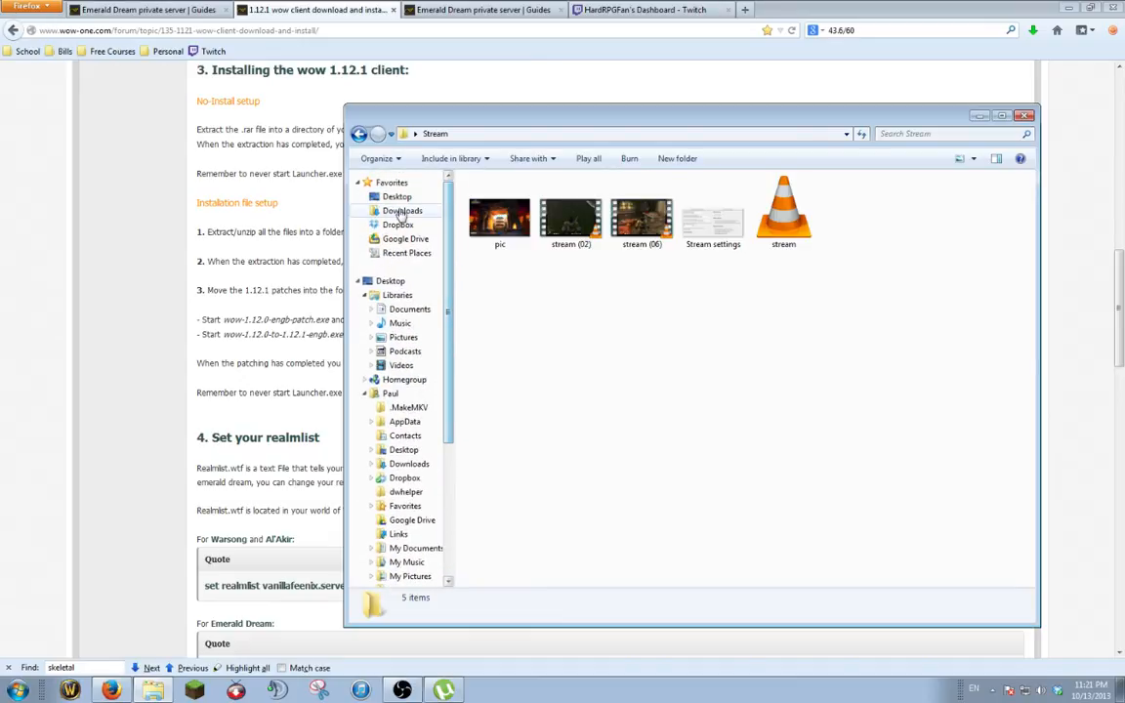
{"action": "left_click", "coordinate": [401, 210]}
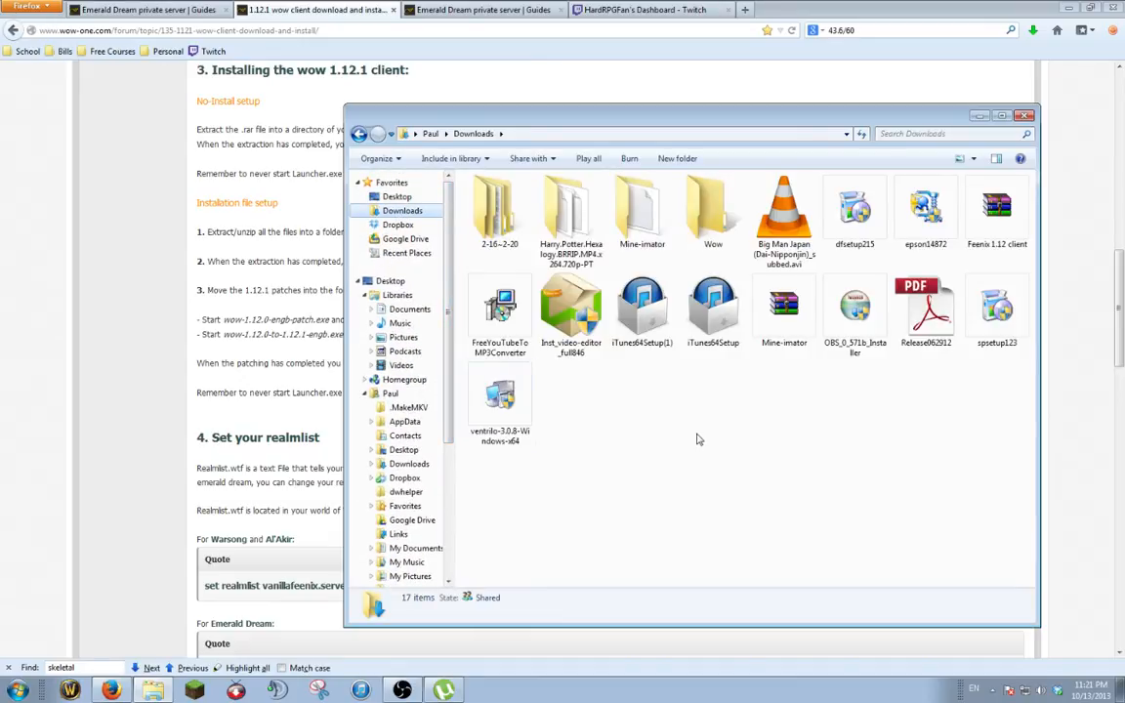
{"action": "left_click", "coordinate": [994, 236]}
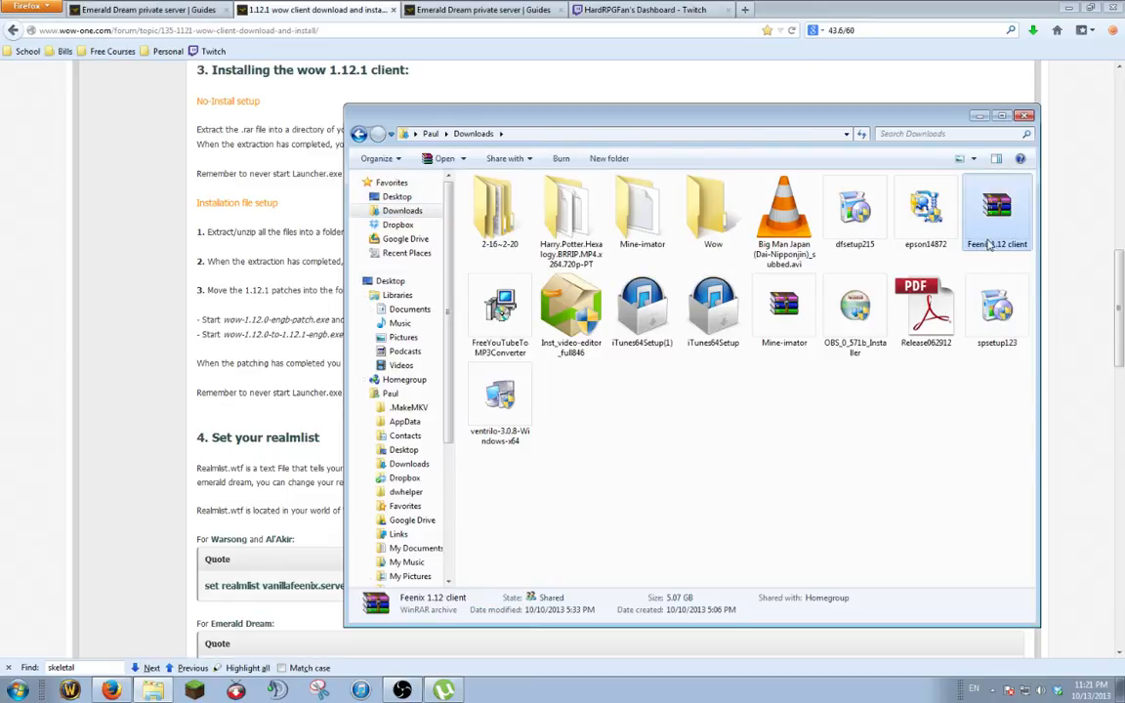
{"action": "right_click", "coordinate": [993, 230]}
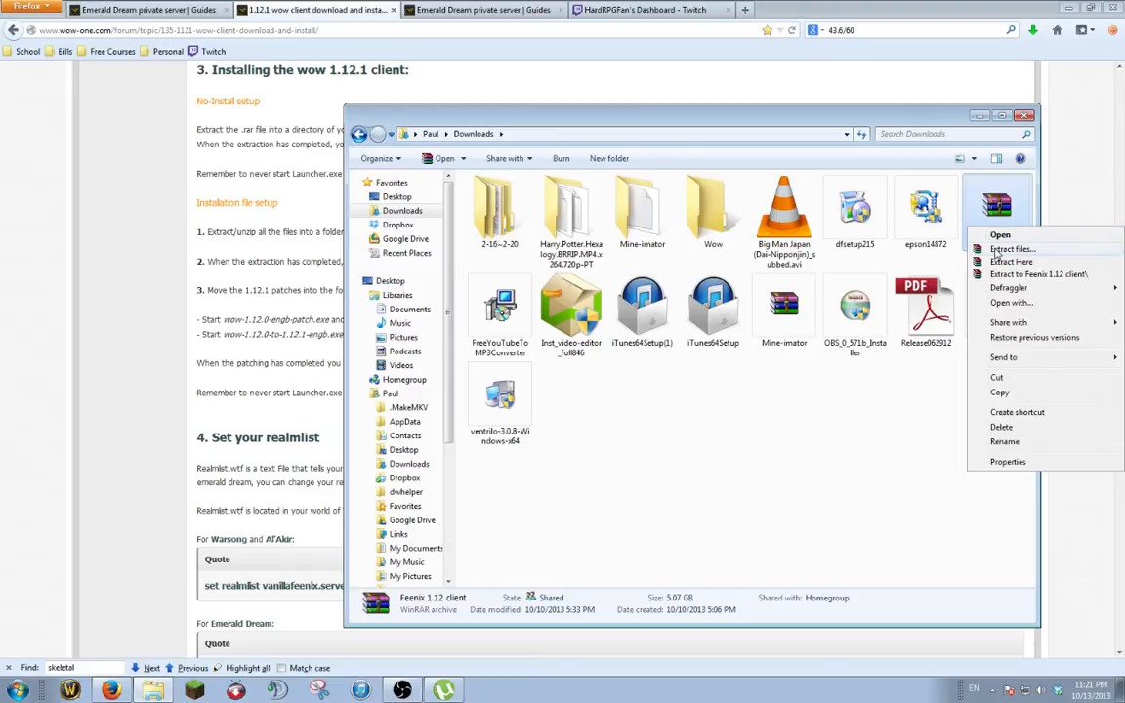
{"action": "left_click", "coordinate": [1011, 249]}
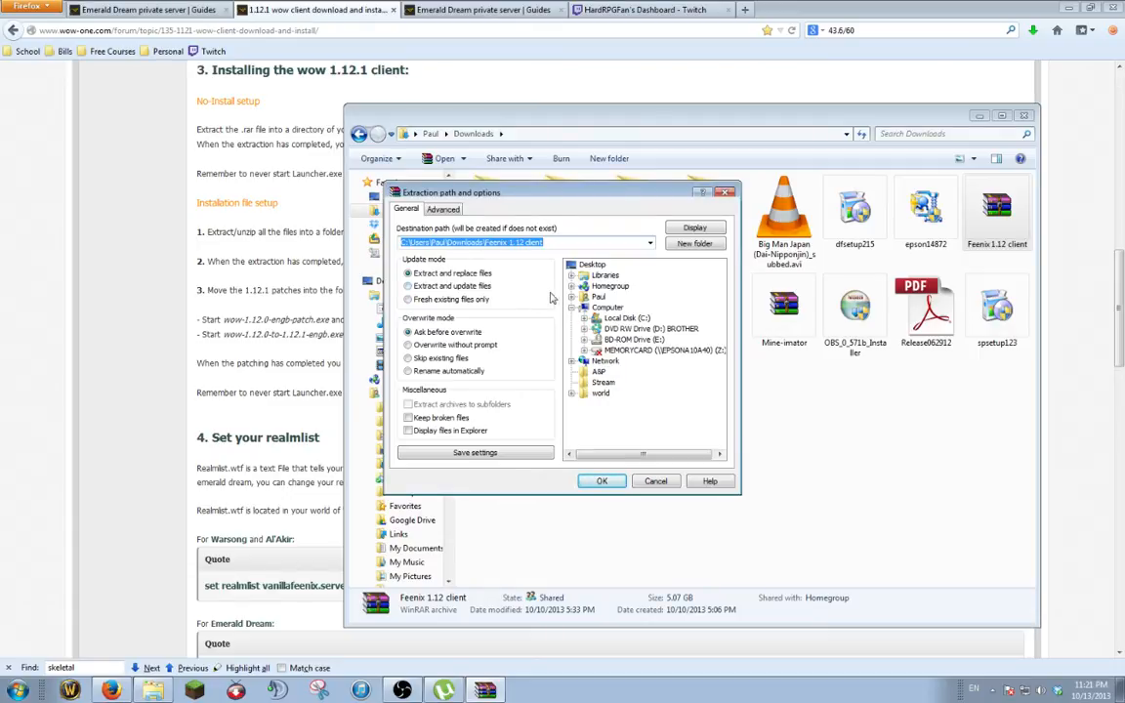
{"action": "left_click", "coordinate": [592, 263]}
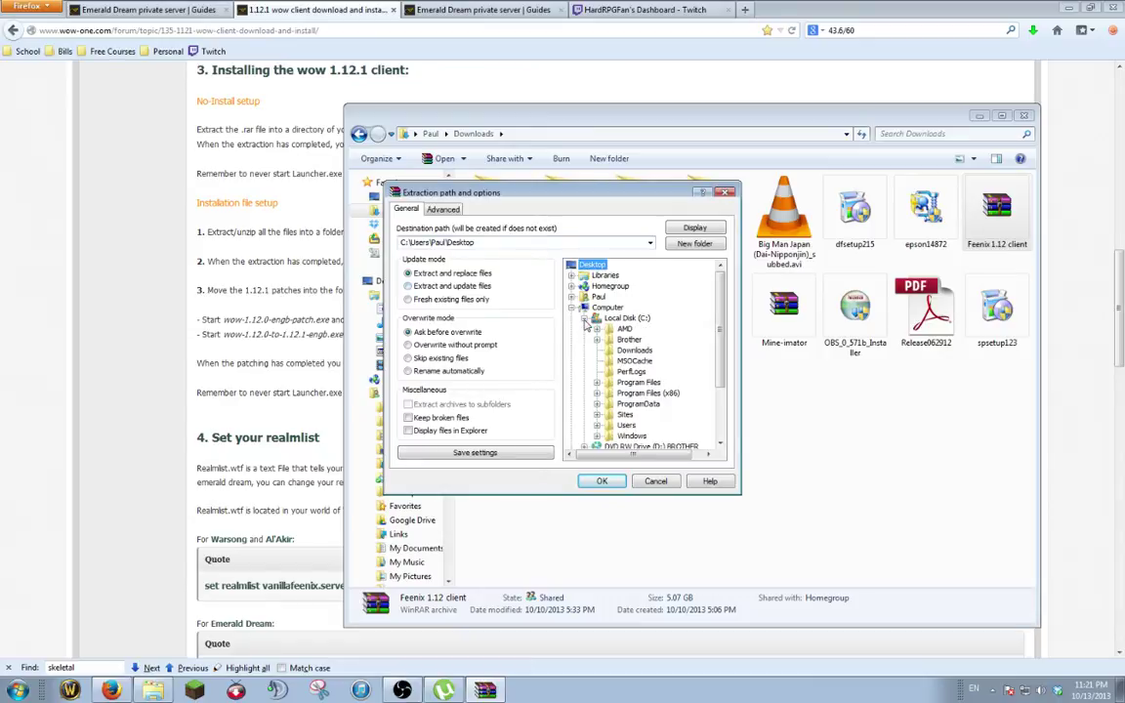
{"action": "left_click", "coordinate": [596, 393]}
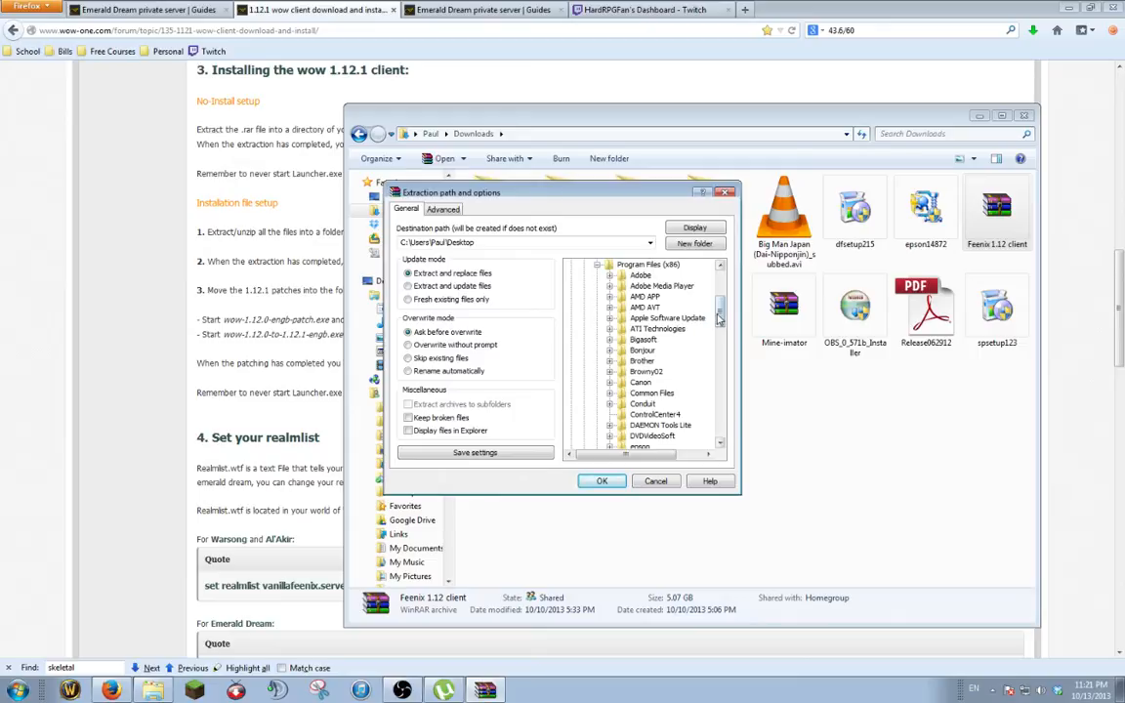
{"action": "left_click_drag", "start_coordinate": [719, 318], "coordinate": [719, 418]}
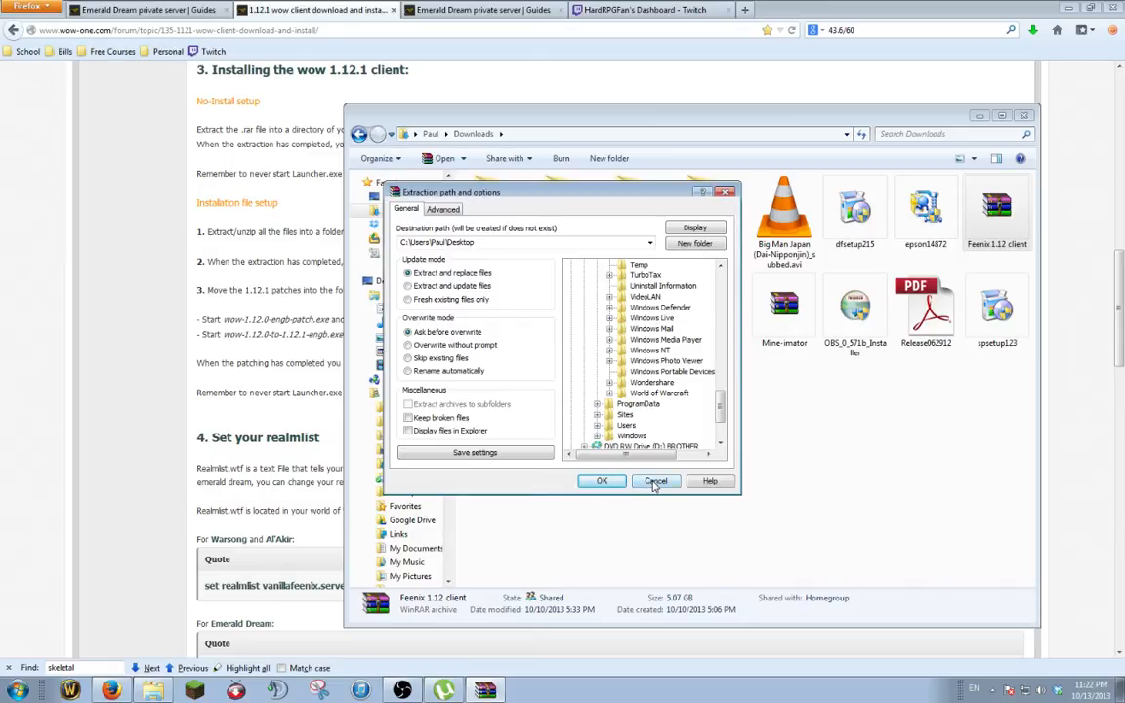
{"action": "left_click", "coordinate": [654, 481]}
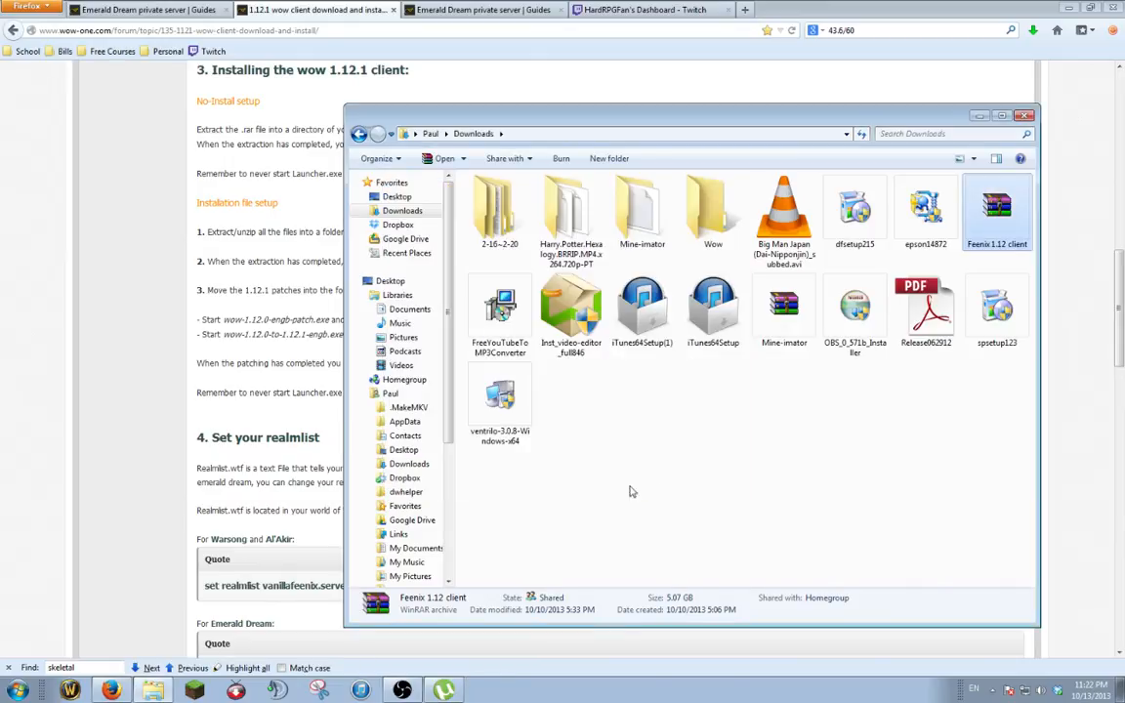
Browse to C:\Program Files (x86)\World of Warcraft\Feenix 1.12 client, then return to the tutorial.
{"action": "left_click", "coordinate": [15, 690]}
{"action": "left_click", "coordinate": [202, 509]}
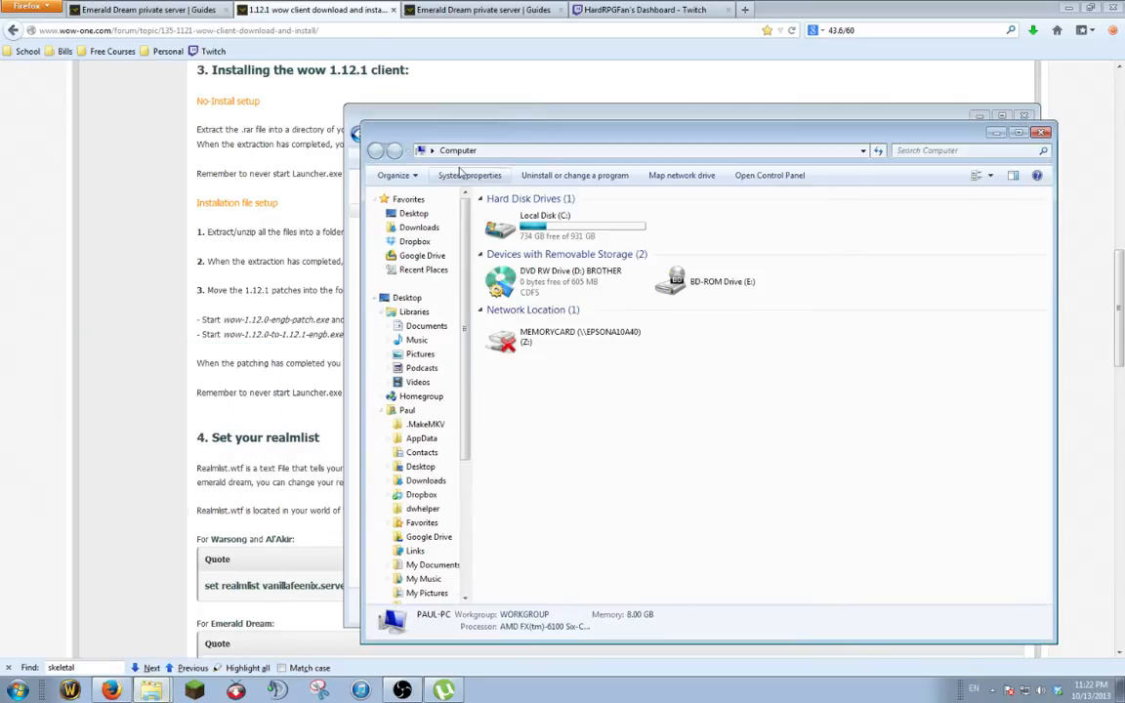
{"action": "double_click", "coordinate": [546, 223]}
{"action": "double_click", "coordinate": [532, 298]}
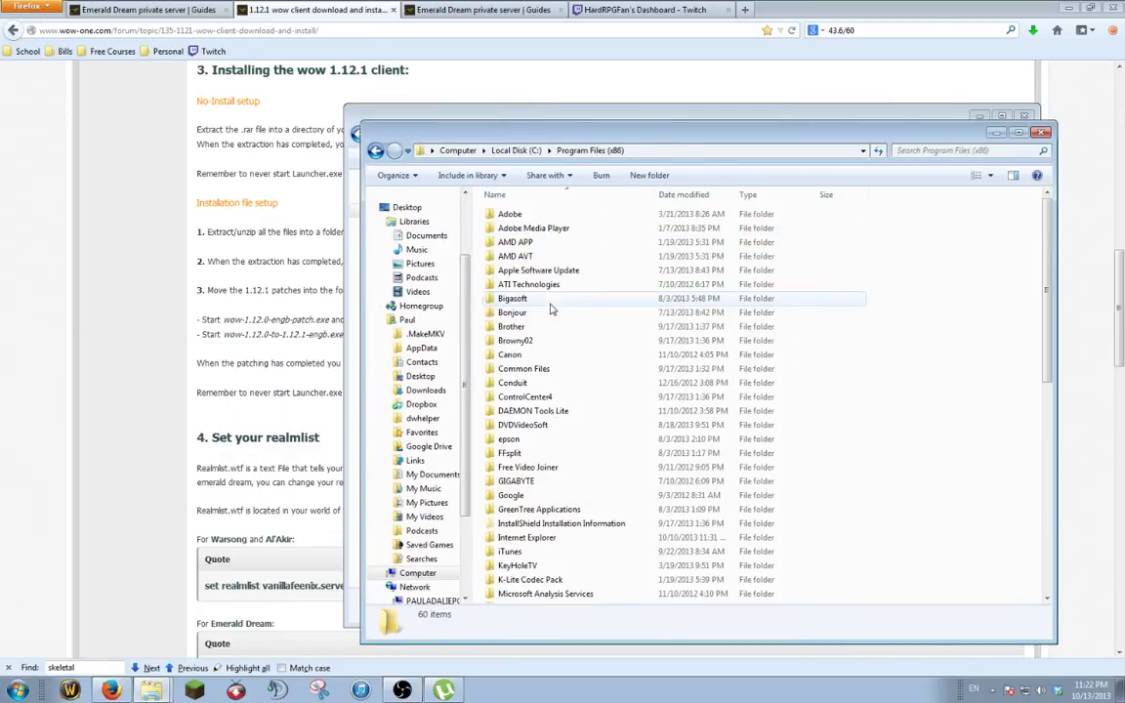
{"action": "scroll", "coordinate": [564, 390], "scroll_direction": "down", "scroll_amount": 5}
{"action": "scroll", "coordinate": [563, 459], "scroll_direction": "down", "scroll_amount": 5}
{"action": "double_click", "coordinate": [529, 596]}
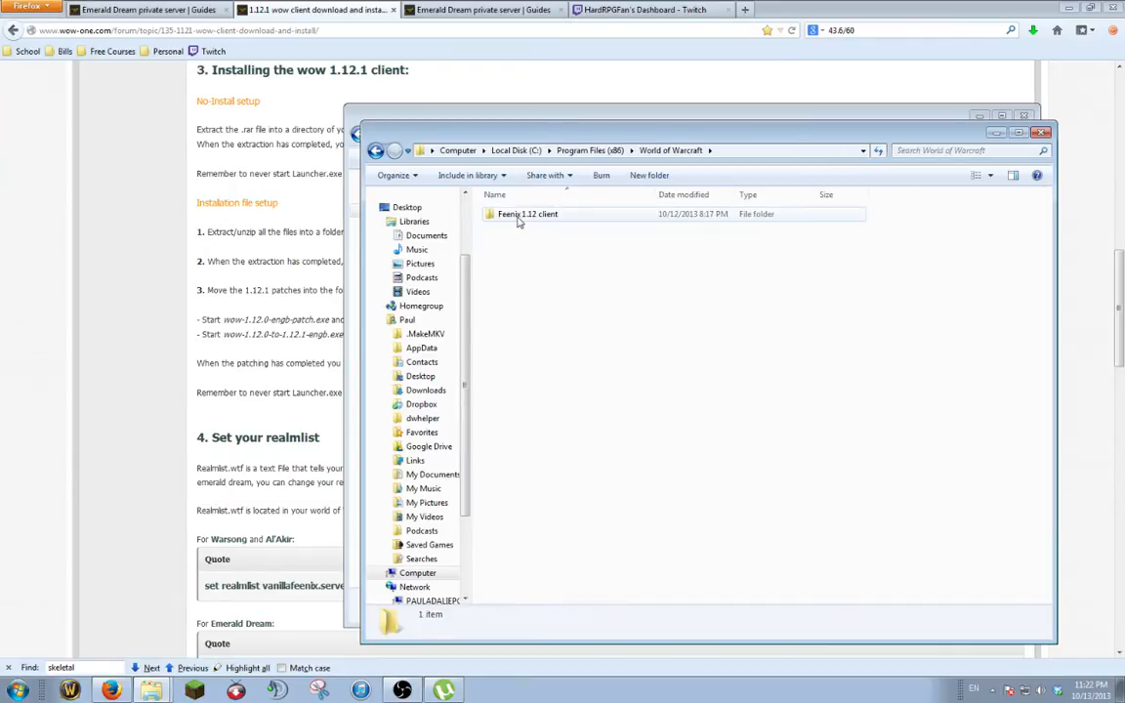
{"action": "double_click", "coordinate": [518, 217]}
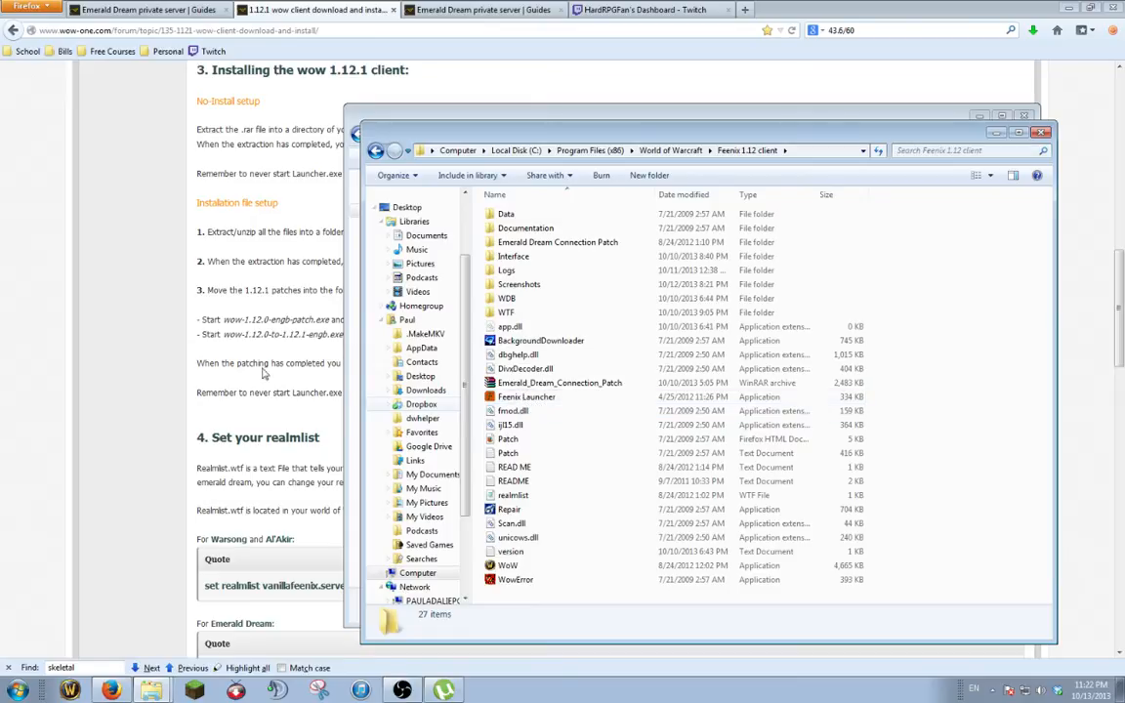
{"action": "left_click", "coordinate": [169, 353]}
{"action": "scroll", "coordinate": [169, 353], "scroll_direction": "up", "scroll_amount": 8}
{"action": "scroll", "coordinate": [168, 353], "scroll_direction": "up", "scroll_amount": 3}
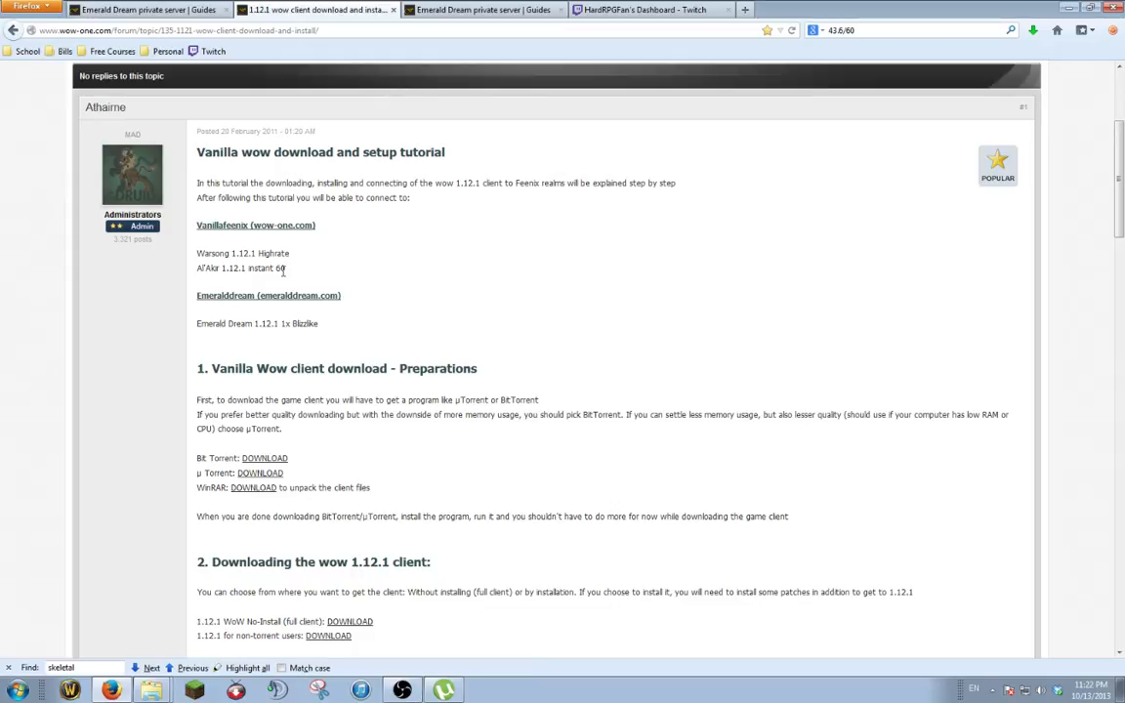
{"action": "scroll", "coordinate": [283, 272], "scroll_direction": "down", "scroll_amount": 2}
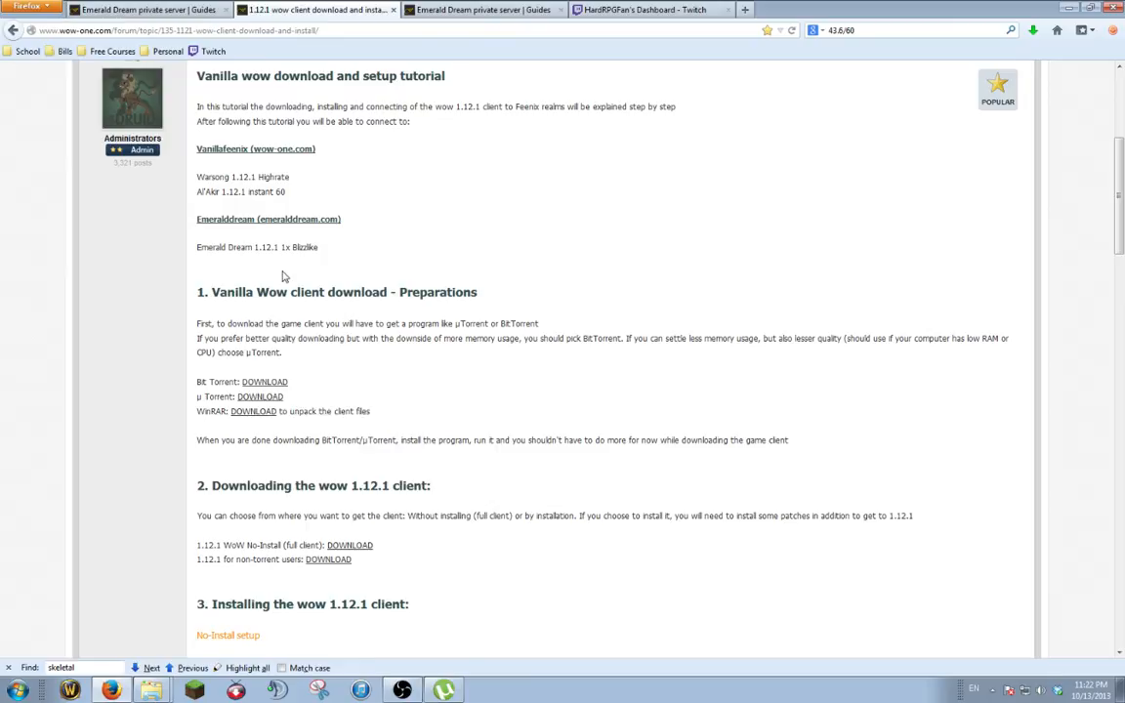
{"action": "scroll", "coordinate": [283, 275], "scroll_direction": "down", "scroll_amount": 2}
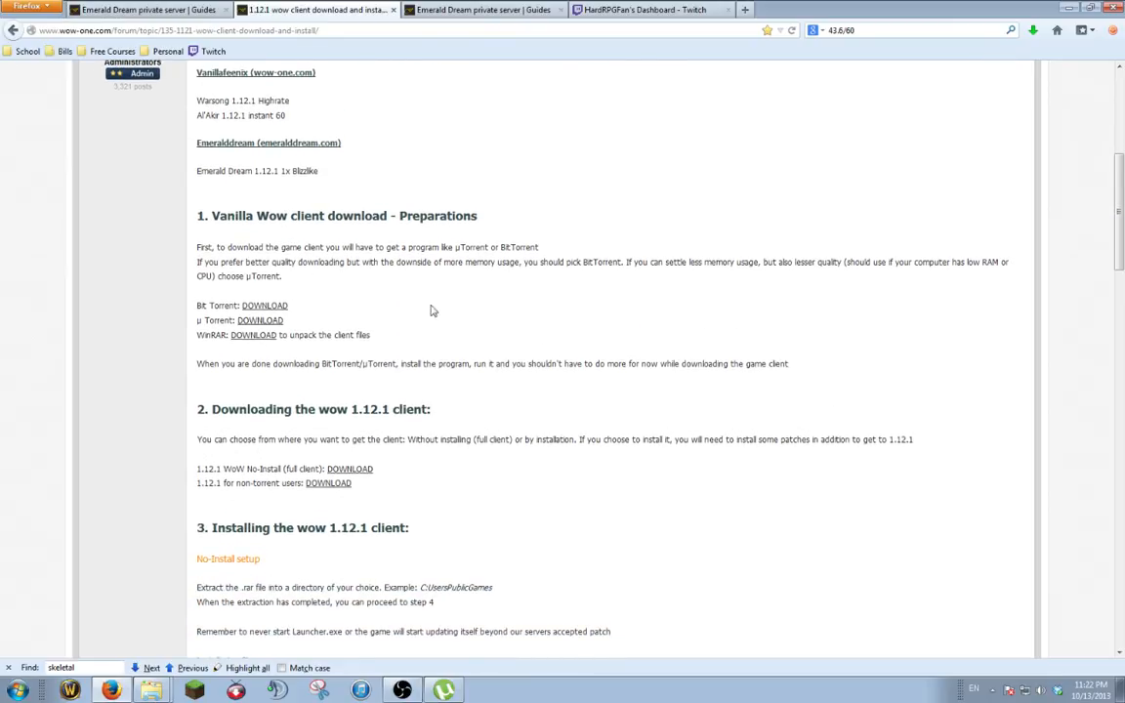
{"action": "scroll", "coordinate": [543, 328], "scroll_direction": "down", "scroll_amount": 3}
{"action": "scroll", "coordinate": [543, 328], "scroll_direction": "down", "scroll_amount": 4}
{"action": "scroll", "coordinate": [543, 328], "scroll_direction": "down", "scroll_amount": 3}
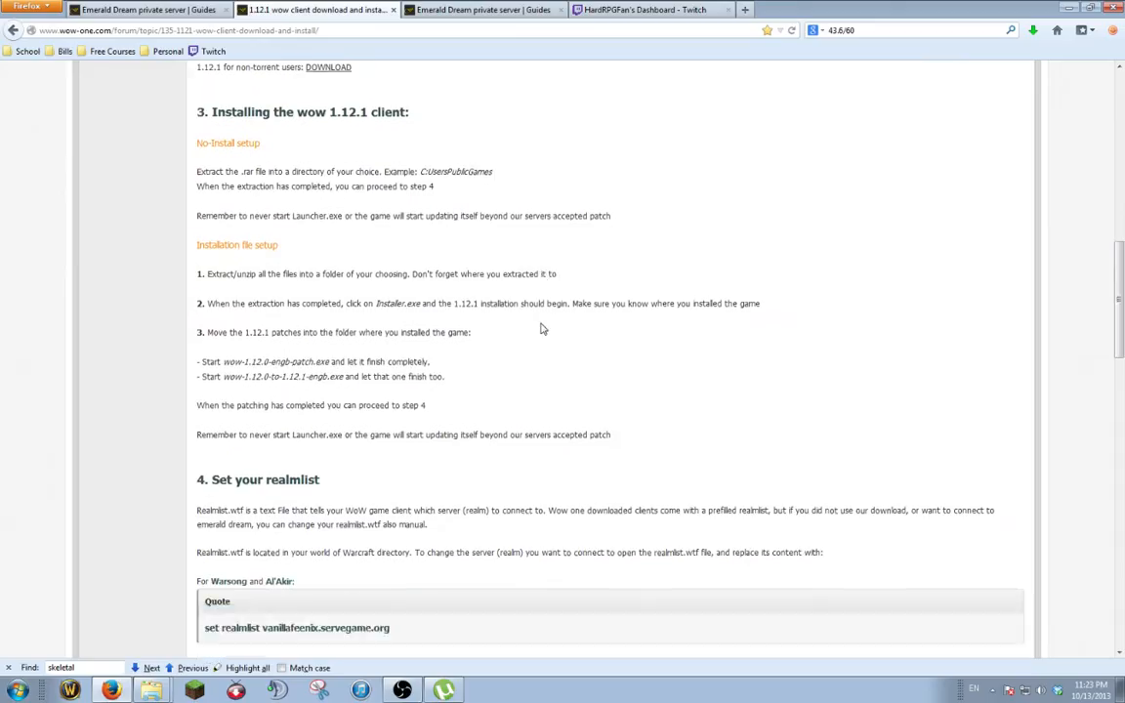
{"action": "scroll", "coordinate": [527, 342], "scroll_direction": "down", "scroll_amount": 2}
{"action": "scroll", "coordinate": [515, 349], "scroll_direction": "down", "scroll_amount": 3}
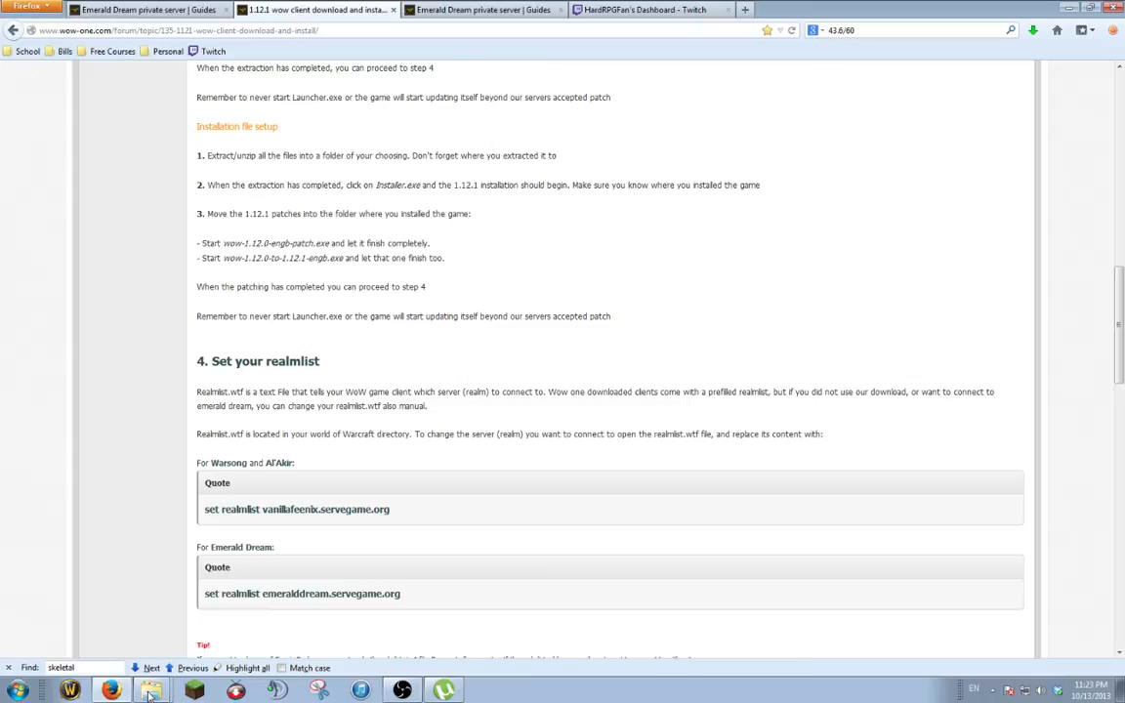
Bring the Feenix 1.12 client folder with realmlist.wtf up alongside the 'Set your realmlist' instructions.
{"action": "left_click", "coordinate": [149, 692]}
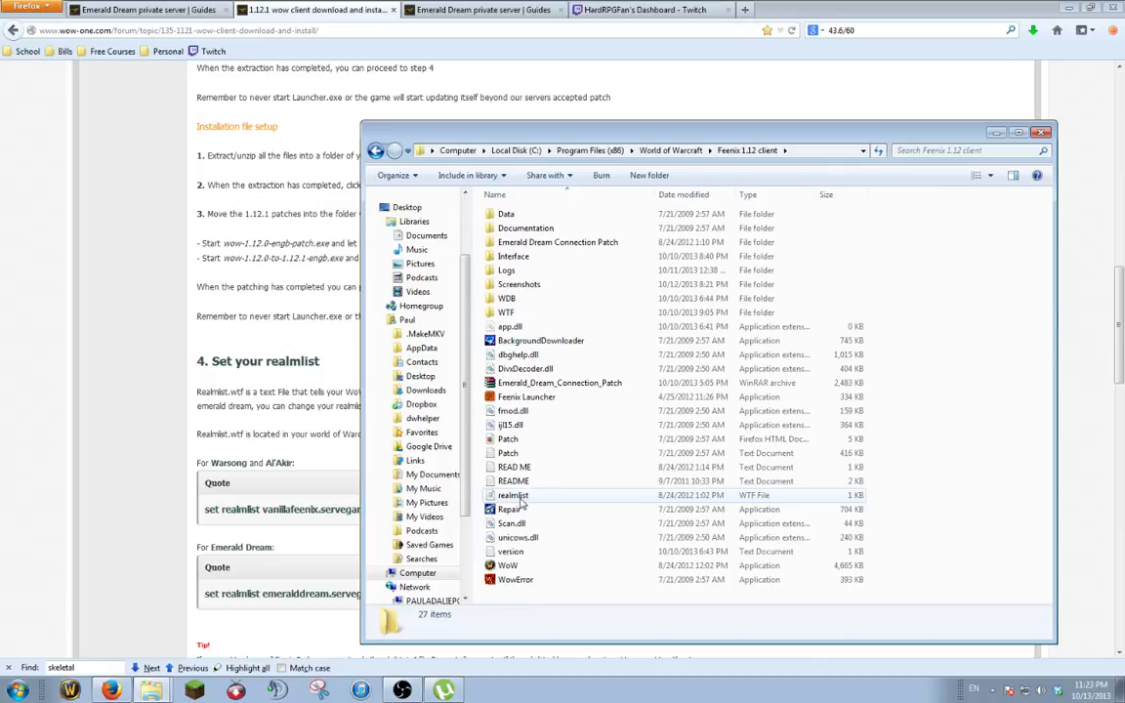
Open realmlist.wtf with Notepad, showing 'set realmlist emeralddream.servegame.org'.
{"action": "right_click", "coordinate": [522, 498]}
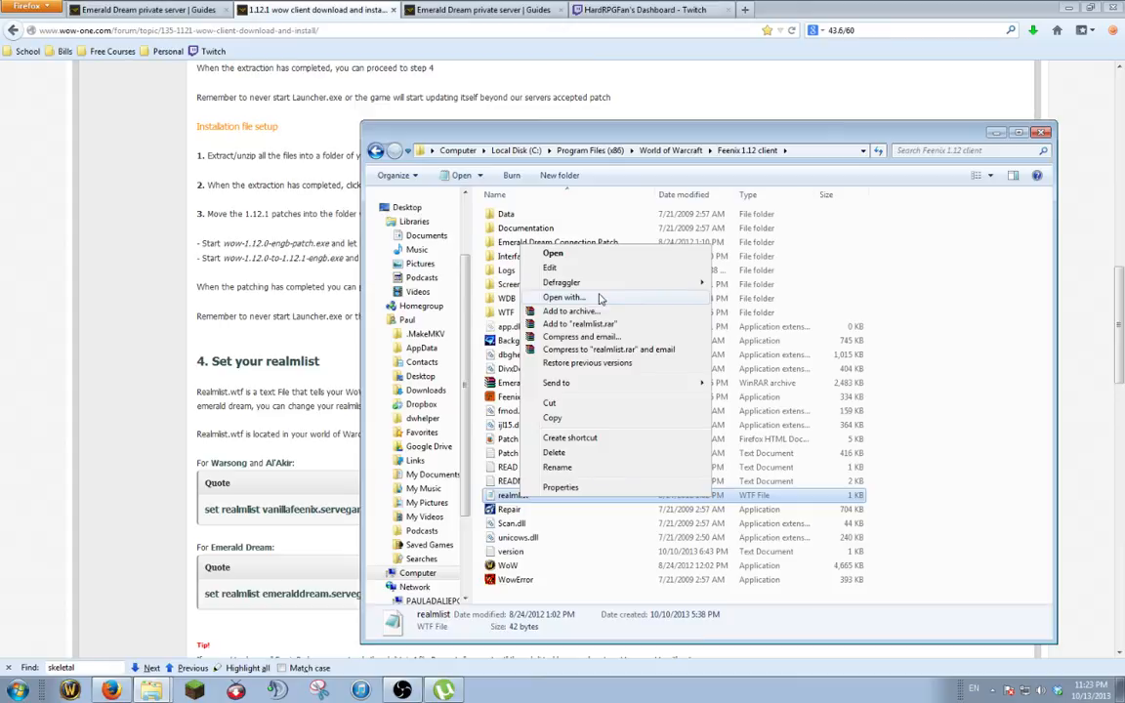
{"action": "left_click", "coordinate": [600, 298]}
{"action": "left_click", "coordinate": [471, 279]}
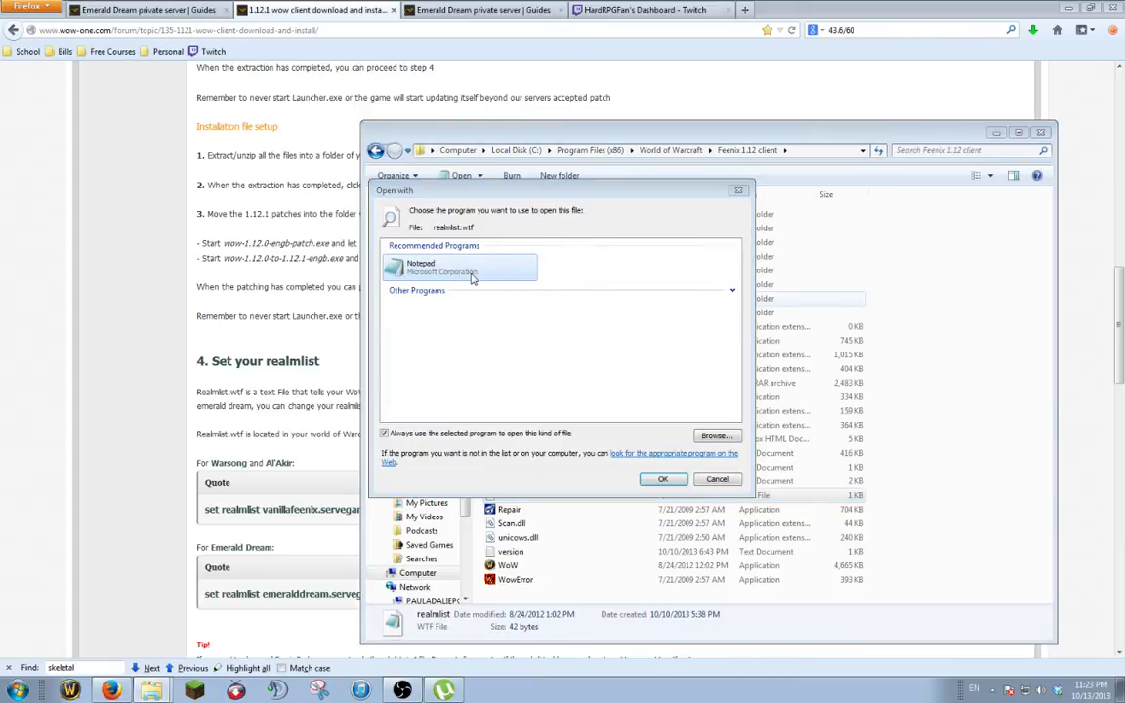
{"action": "left_click", "coordinate": [661, 480]}
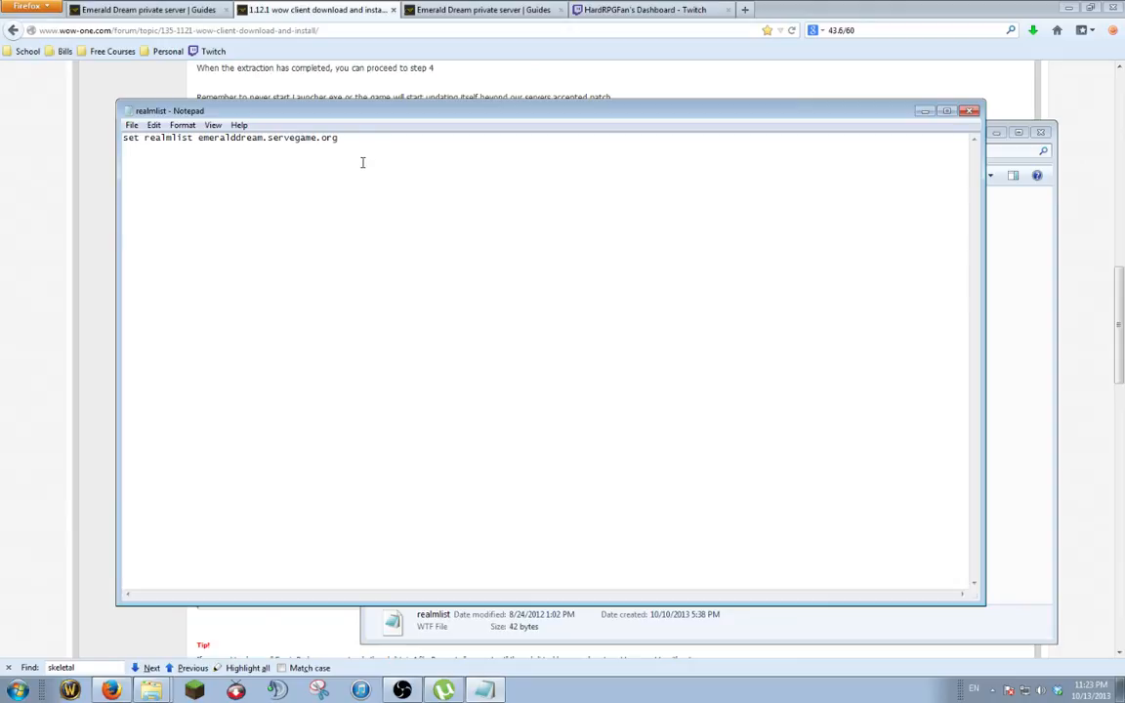
{"action": "left_click_drag", "start_coordinate": [337, 138], "coordinate": [123, 145]}
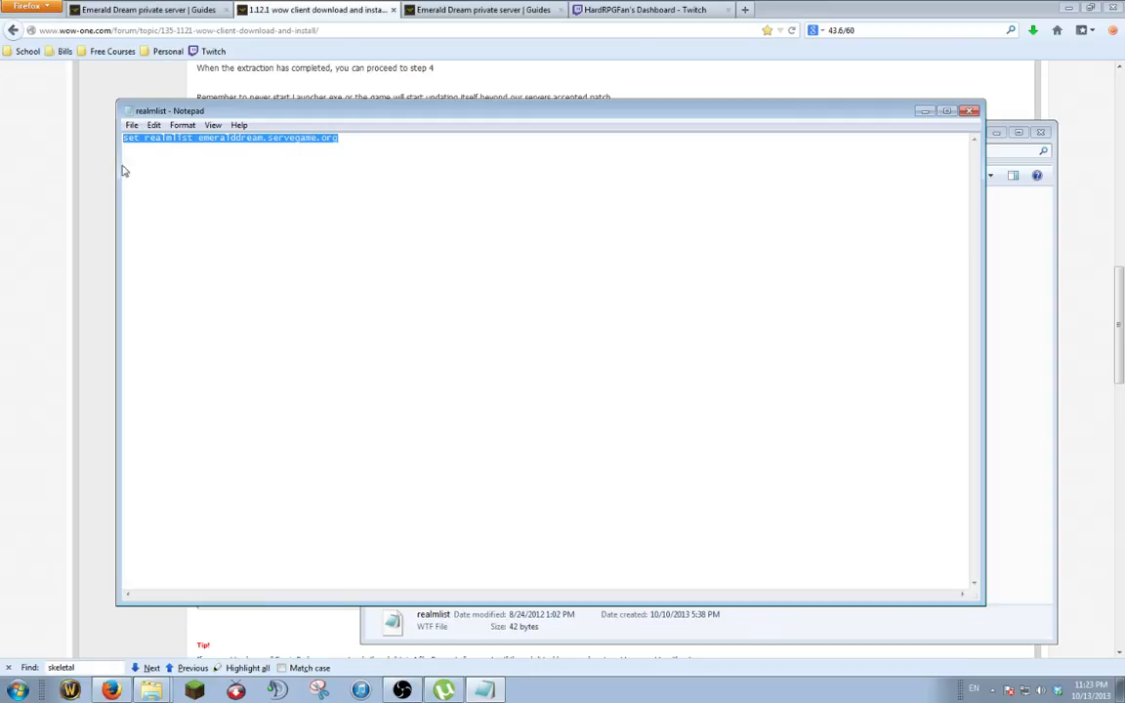
Return to the guide and point out the Emerald Dream vanilla wow website link in step 5.
{"action": "left_click", "coordinate": [103, 171]}
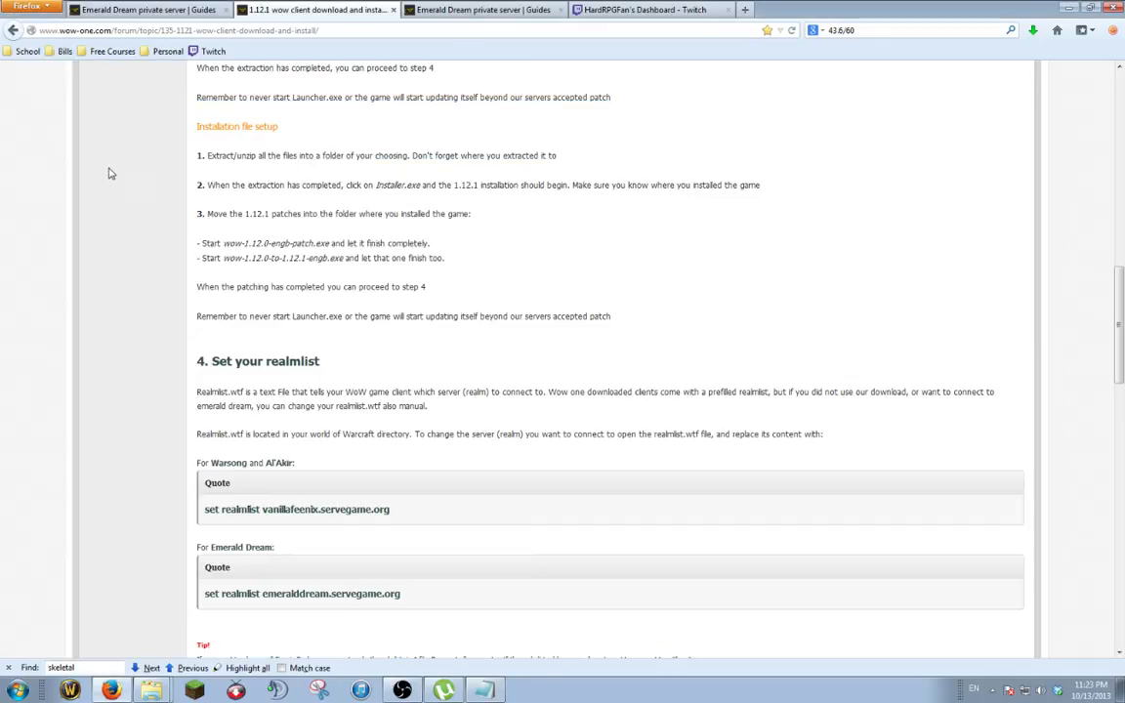
{"action": "scroll", "coordinate": [168, 256], "scroll_direction": "down", "scroll_amount": 1}
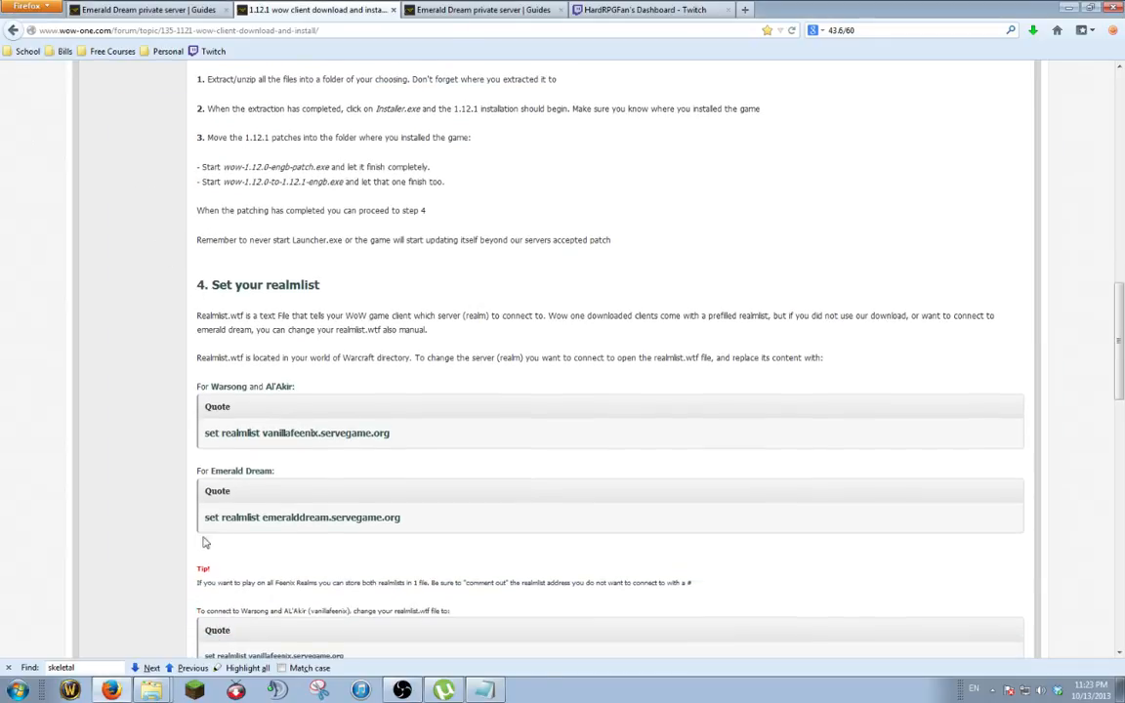
{"action": "left_click_drag", "start_coordinate": [402, 517], "coordinate": [205, 519]}
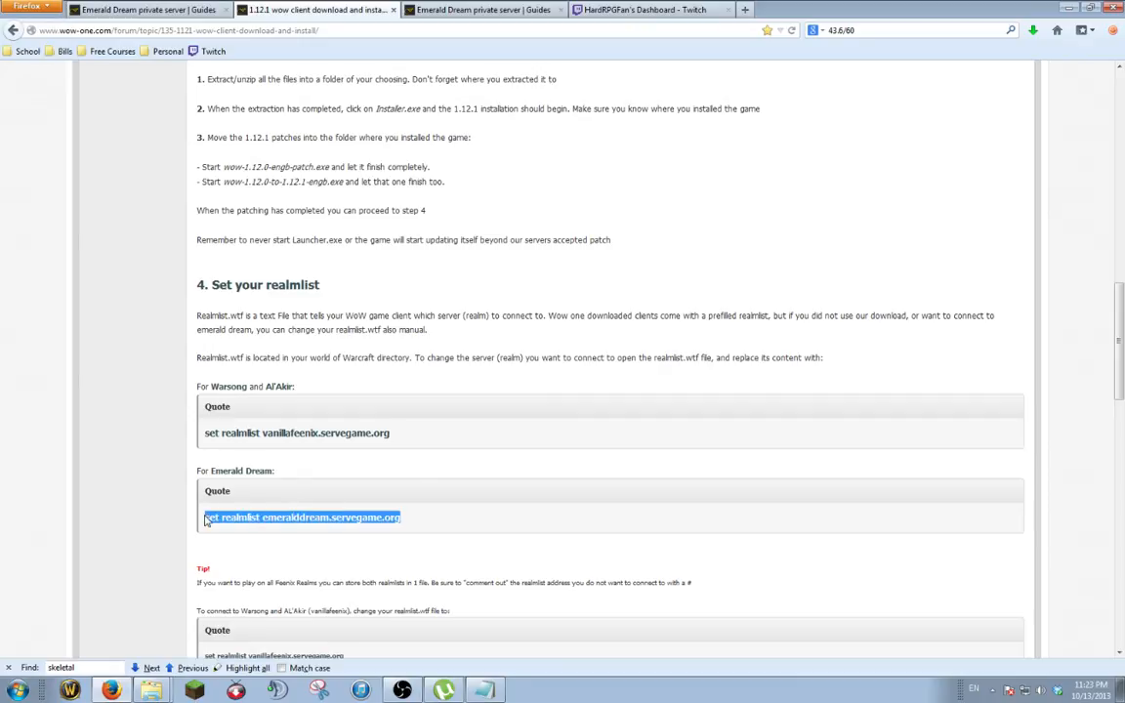
{"action": "scroll", "coordinate": [166, 459], "scroll_direction": "down", "scroll_amount": 3}
{"action": "scroll", "coordinate": [166, 469], "scroll_direction": "down", "scroll_amount": 3}
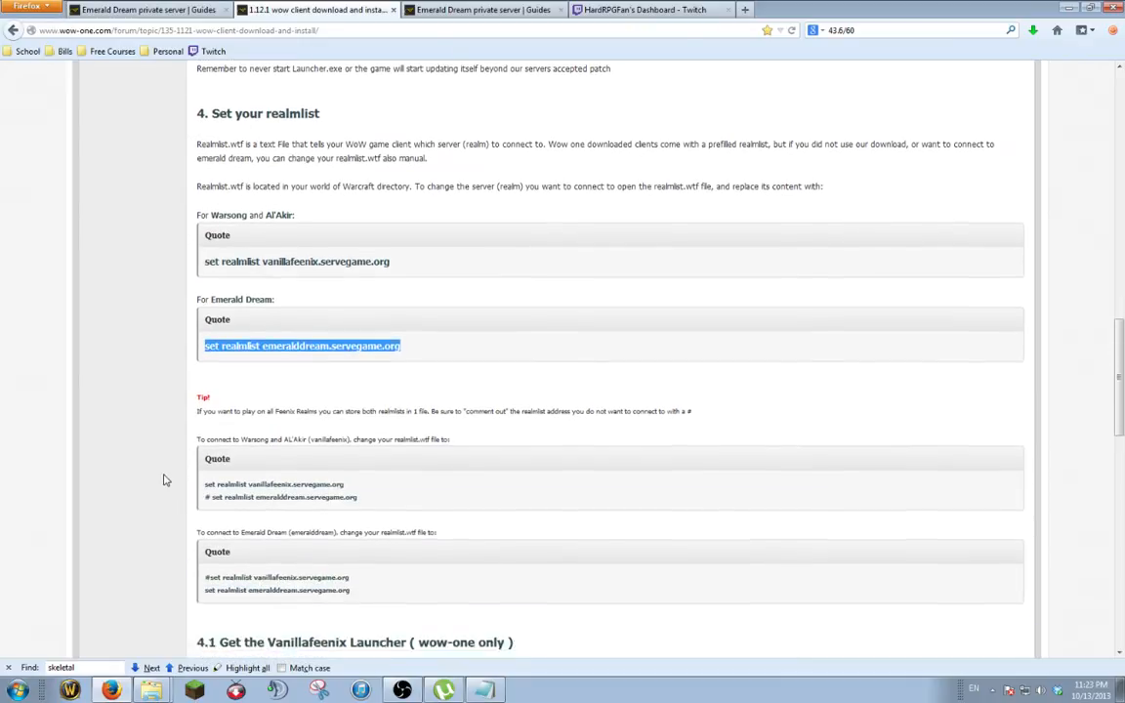
{"action": "scroll", "coordinate": [164, 479], "scroll_direction": "down", "scroll_amount": 2}
{"action": "scroll", "coordinate": [164, 478], "scroll_direction": "down", "scroll_amount": 2}
{"action": "scroll", "coordinate": [164, 478], "scroll_direction": "down", "scroll_amount": 2}
{"action": "scroll", "coordinate": [164, 478], "scroll_direction": "down", "scroll_amount": 2}
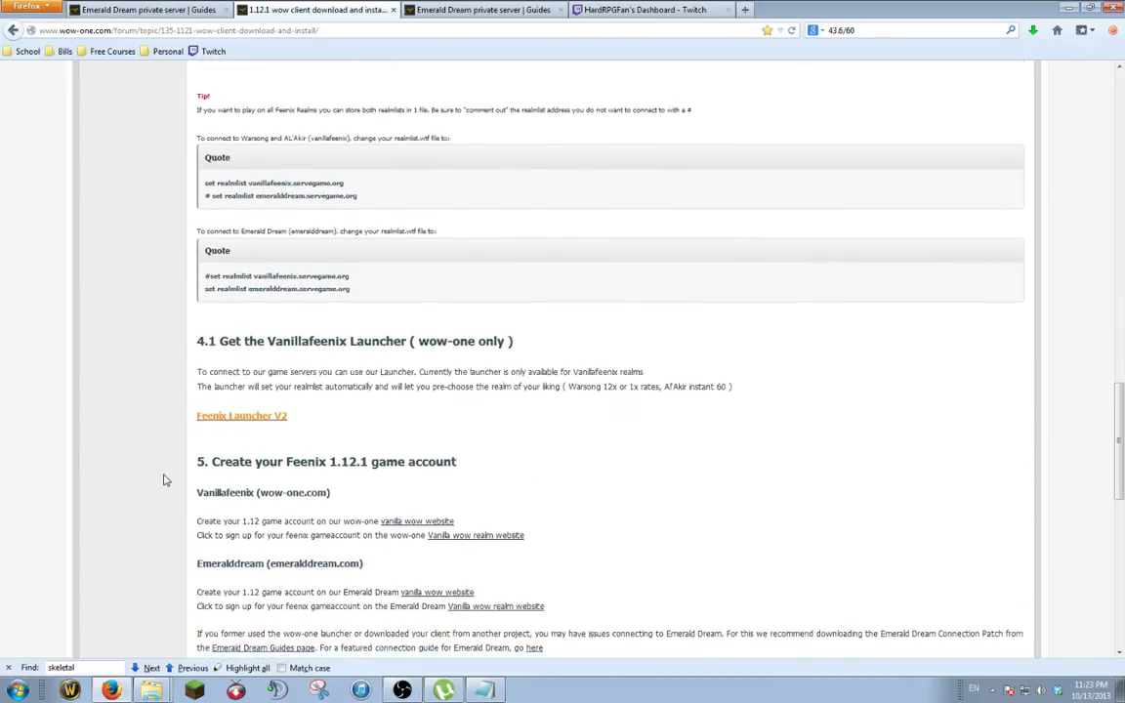
{"action": "scroll", "coordinate": [164, 478], "scroll_direction": "down", "scroll_amount": 2}
{"action": "scroll", "coordinate": [166, 478], "scroll_direction": "down", "scroll_amount": 2}
{"action": "scroll", "coordinate": [165, 478], "scroll_direction": "down", "scroll_amount": 1}
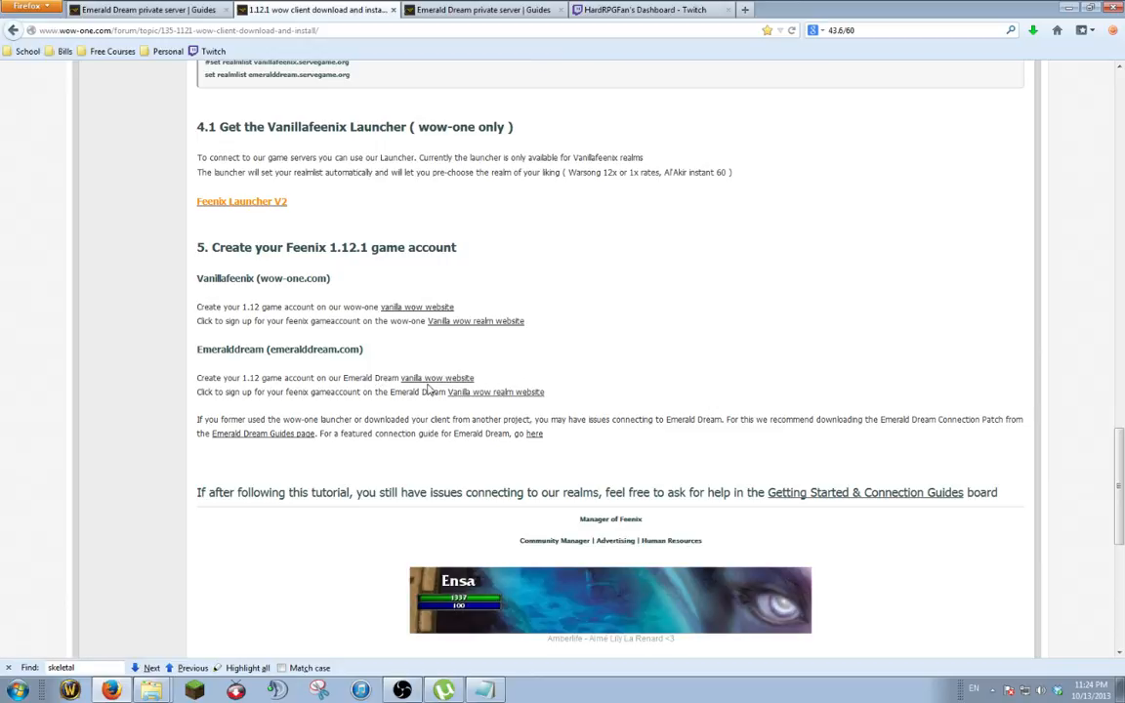
{"action": "left_click_drag", "start_coordinate": [400, 378], "coordinate": [477, 386]}
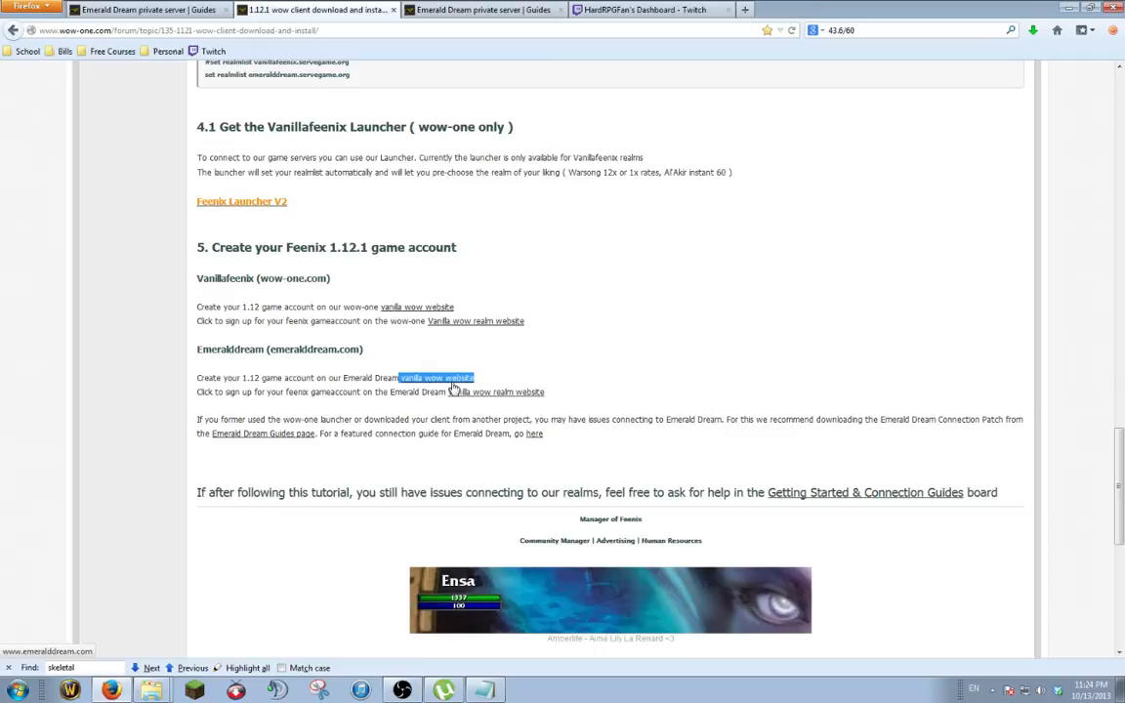
Follow the Emerald Dream website link to reach its account registration form.
{"action": "left_click", "coordinate": [436, 377]}
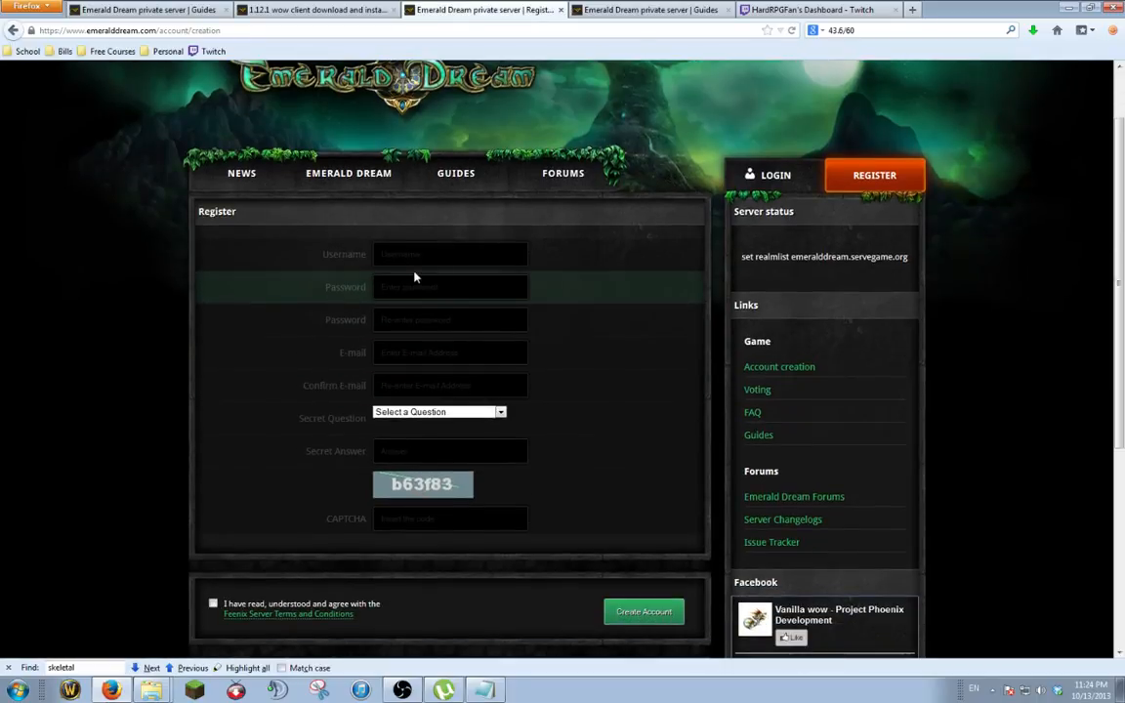
{"action": "scroll", "coordinate": [414, 279], "scroll_direction": "down", "scroll_amount": 2}
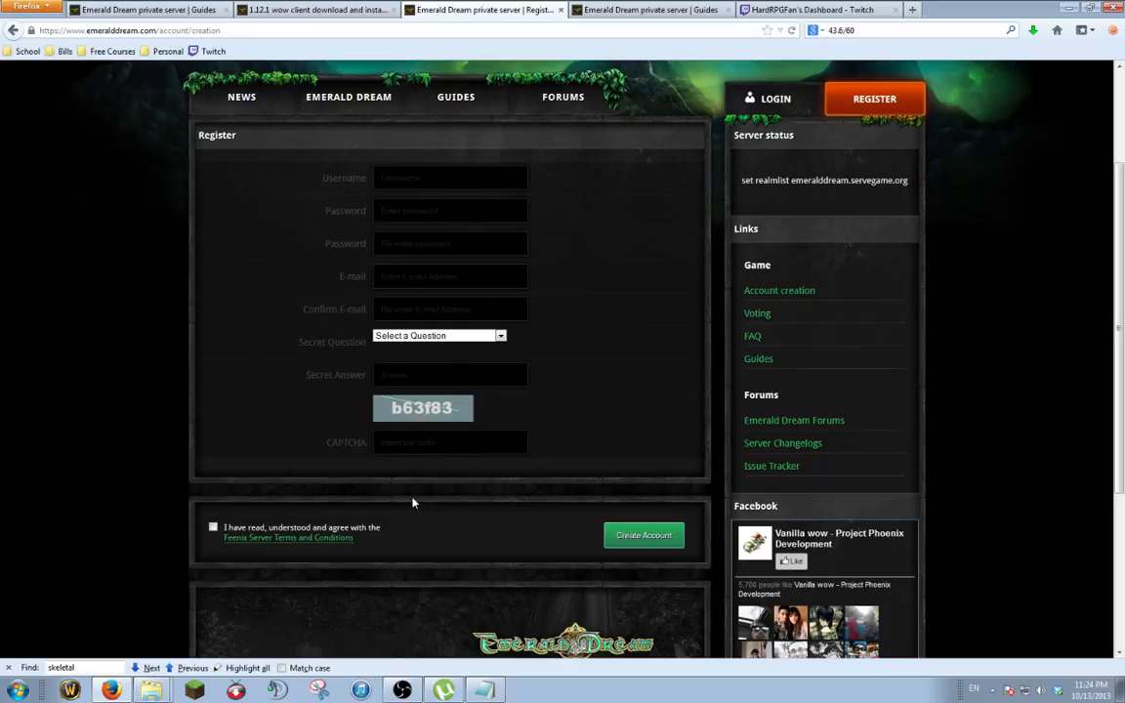
{"action": "scroll", "coordinate": [422, 502], "scroll_direction": "up", "scroll_amount": 4}
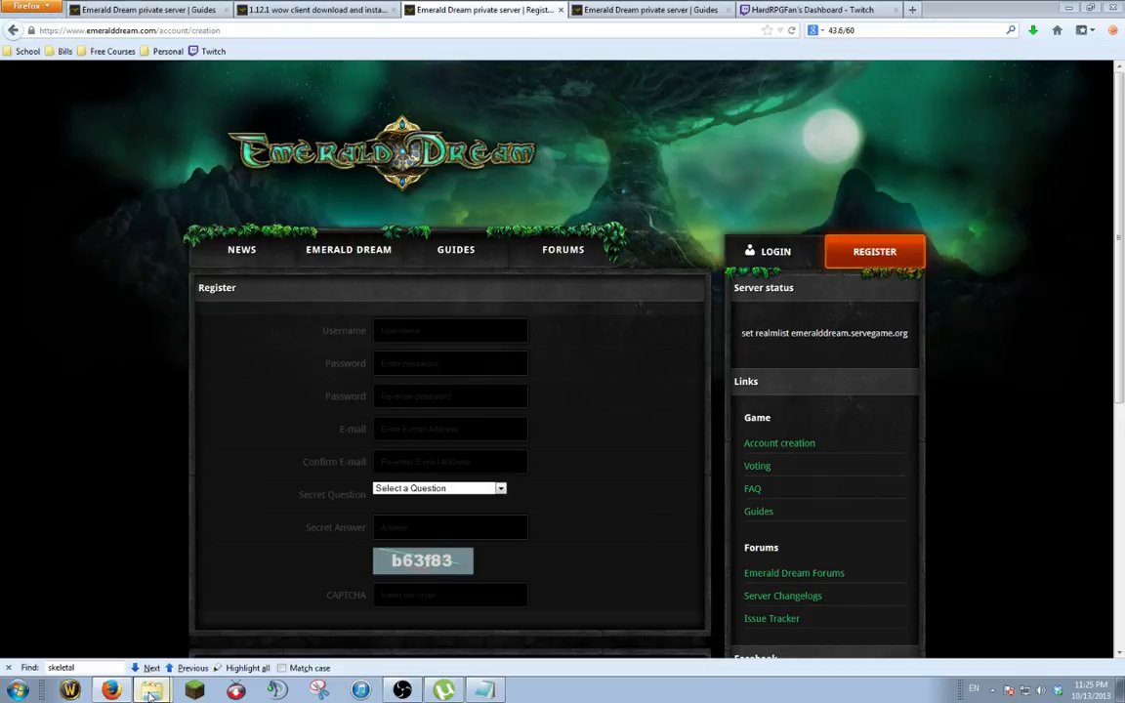
Restore the Feenix 1.12 client folder from the taskbar and select the WoW application.
{"action": "left_click", "coordinate": [150, 691]}
{"action": "left_click", "coordinate": [592, 526]}
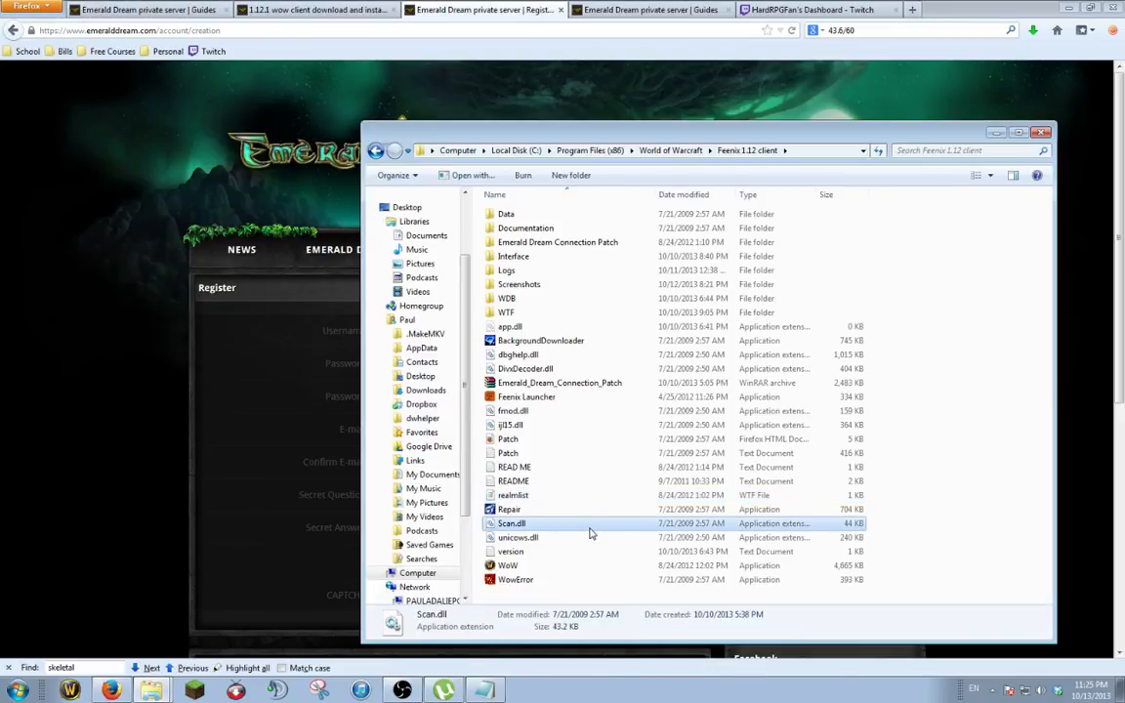
{"action": "left_click", "coordinate": [509, 565]}
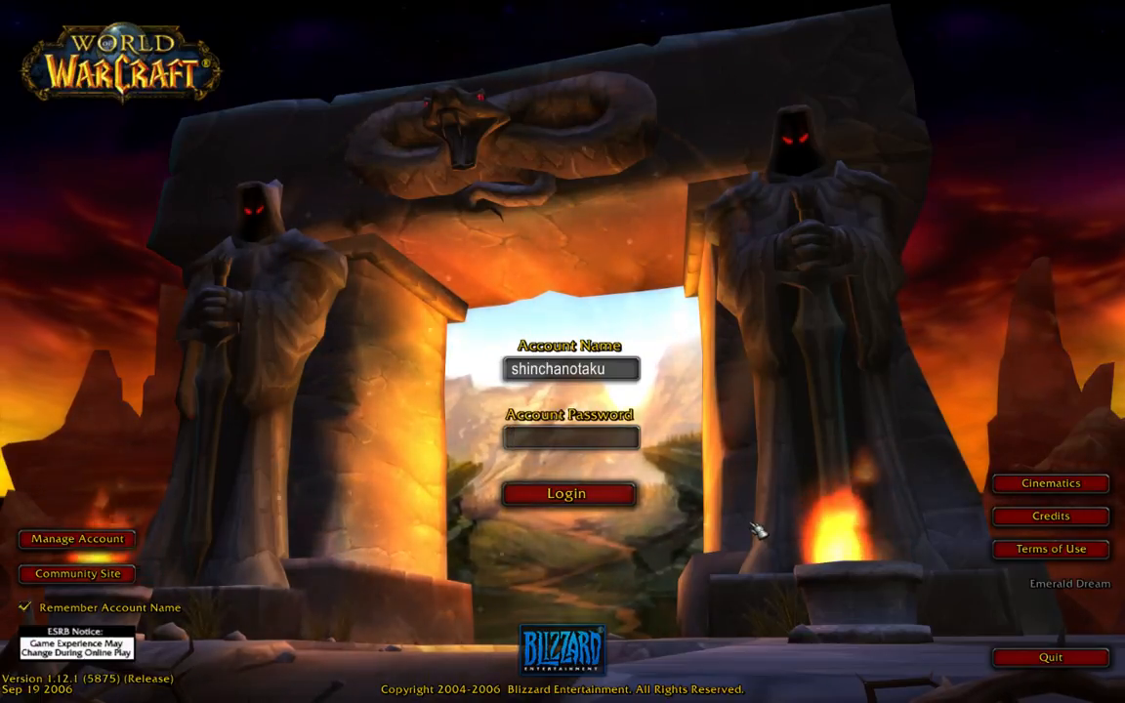
Alt+Tab away from the WoW Emerald Dream login screen back to the desktop.
{"action": "key", "text": "alt+Tab"}
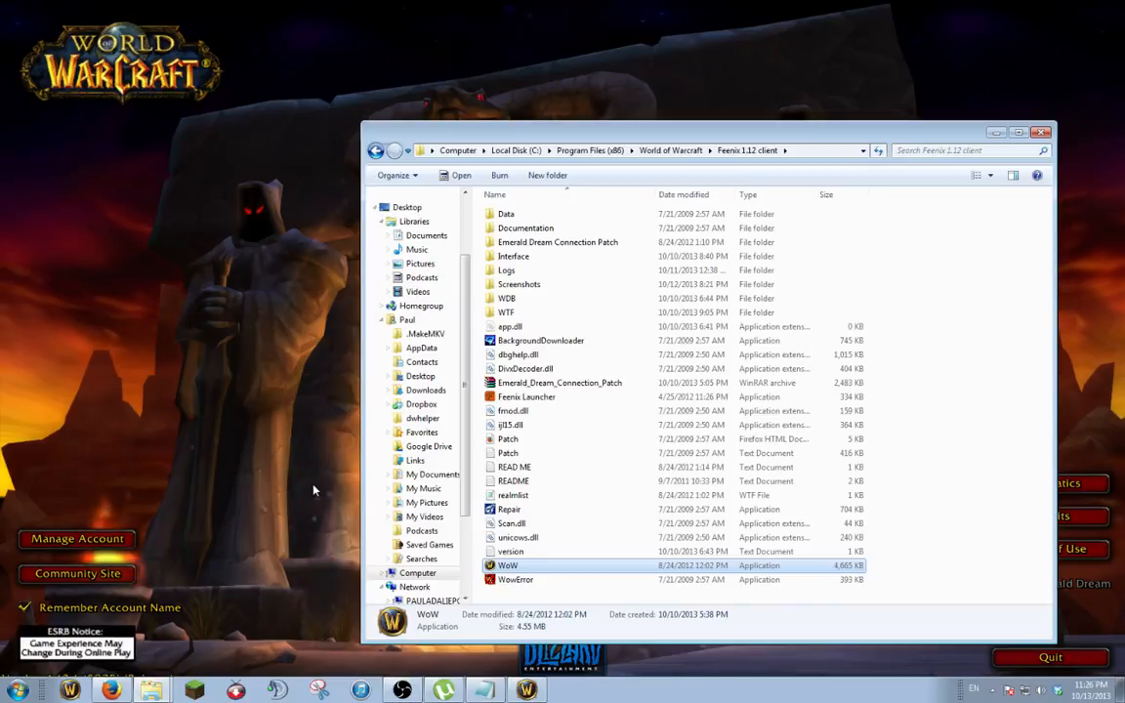